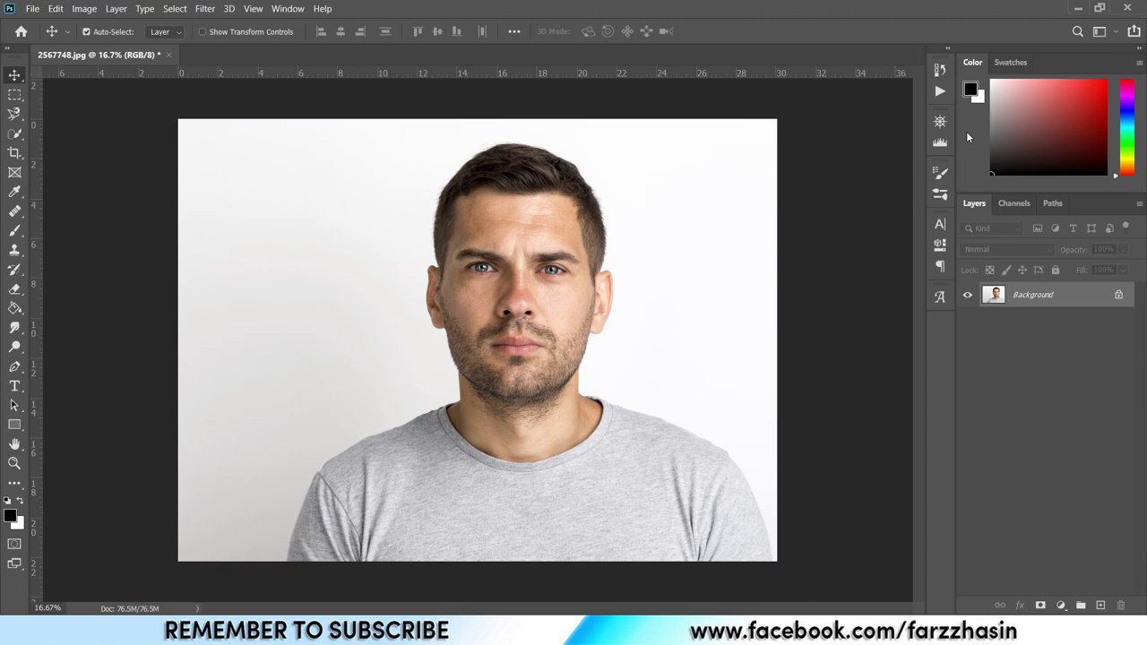
Step: Resize the portrait to 3000 px wide (3000 × 2216 px)
{"action": "left_click", "coordinate": [93, 8]}
{"action": "left_click", "coordinate": [150, 112]}
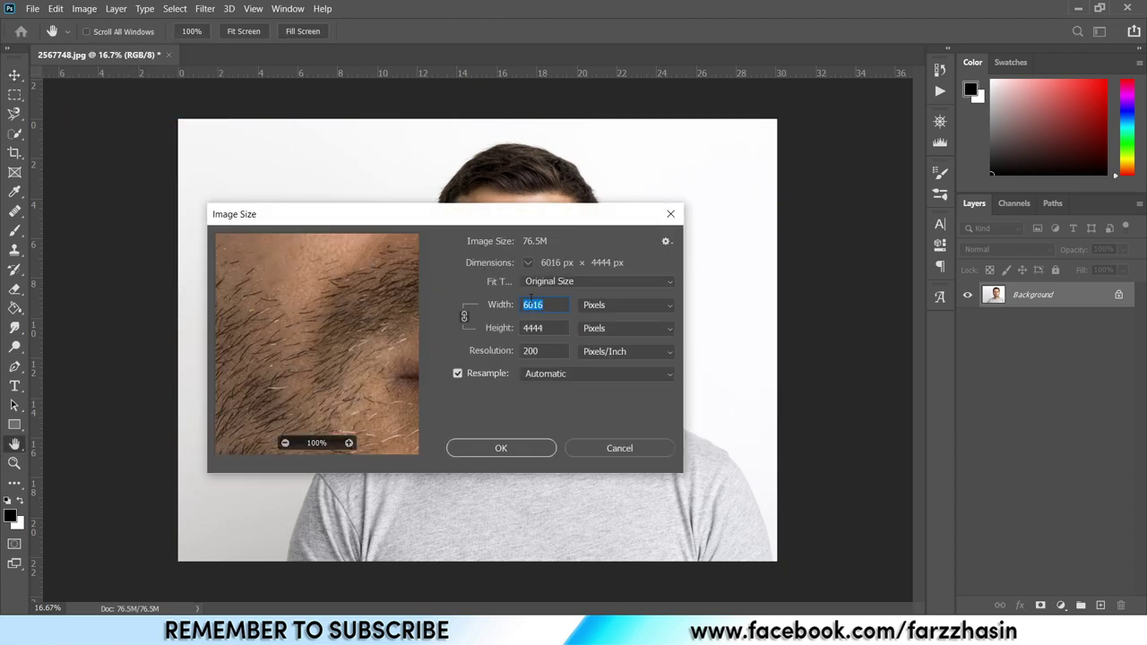
{"action": "type", "text": "3000"}
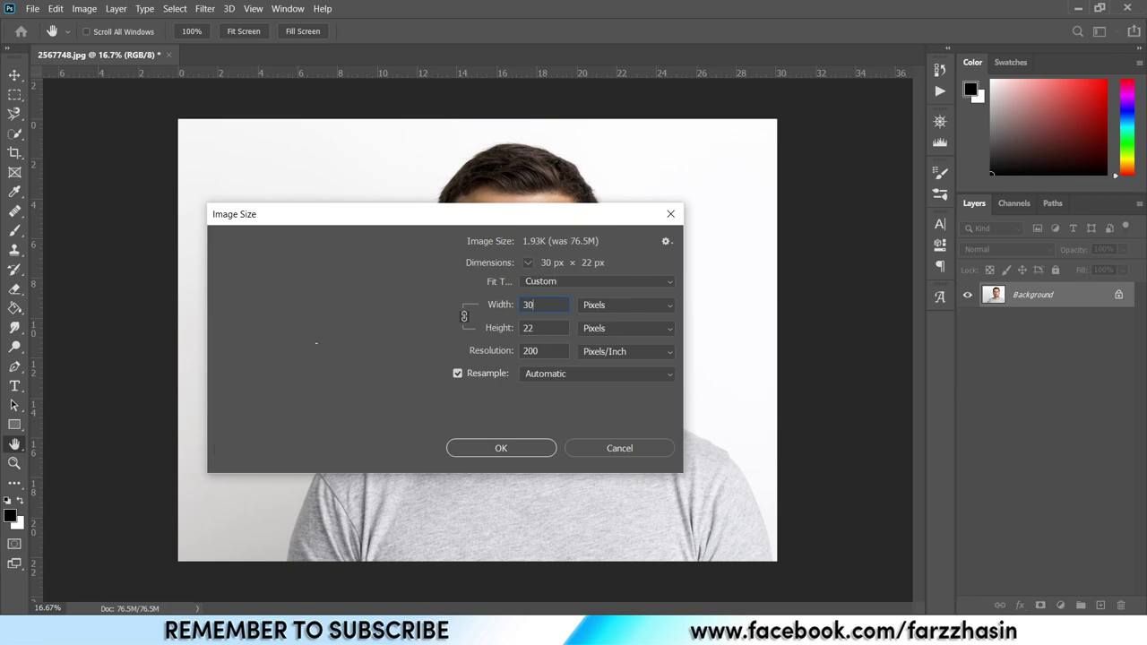
{"action": "left_click", "coordinate": [501, 448]}
Step: Fit the image in view and duplicate the Background layer into Layer 1
{"action": "key", "text": "ctrl+0"}
{"action": "key", "text": "v"}
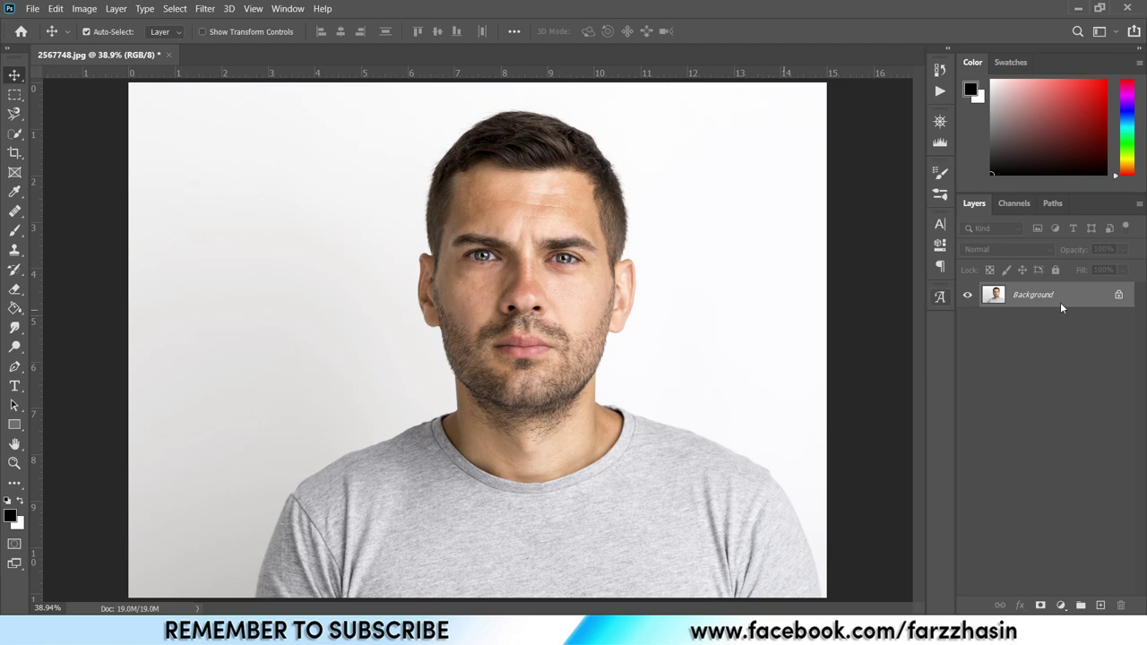
{"action": "key", "text": "ctrl"}
{"action": "key", "text": "ctrl+j"}
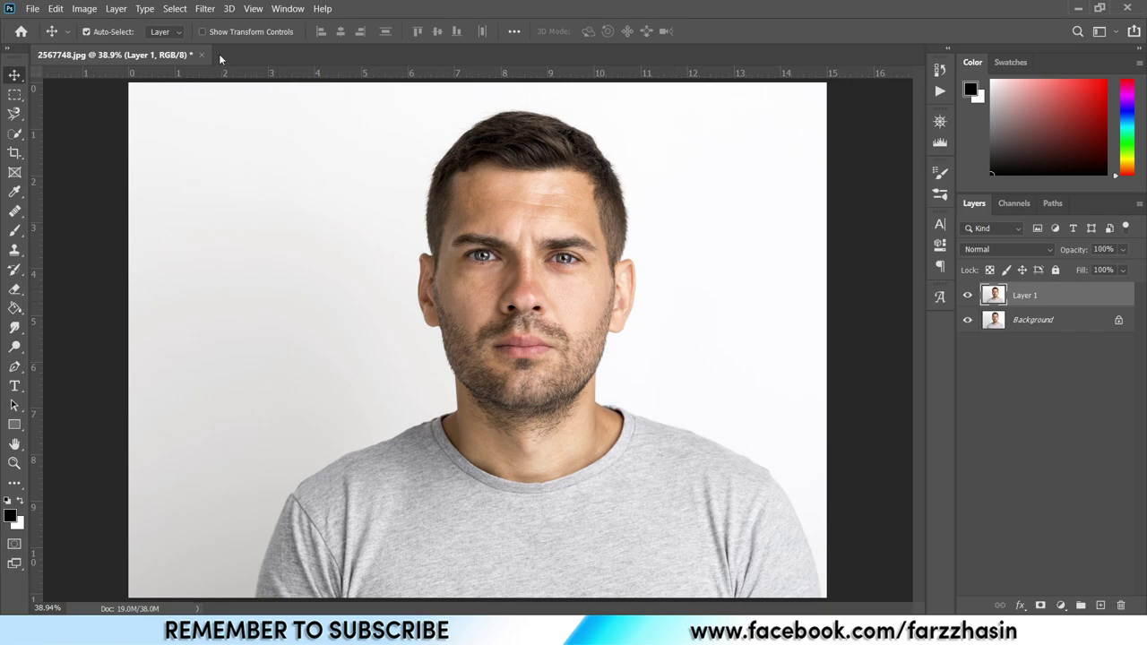
Step: Apply Oil Paint to Layer 1: Stylization 4.0, Cleanliness 2.2, Scale 1.8, Bristle Detail 0.2
{"action": "left_click", "coordinate": [205, 9]}
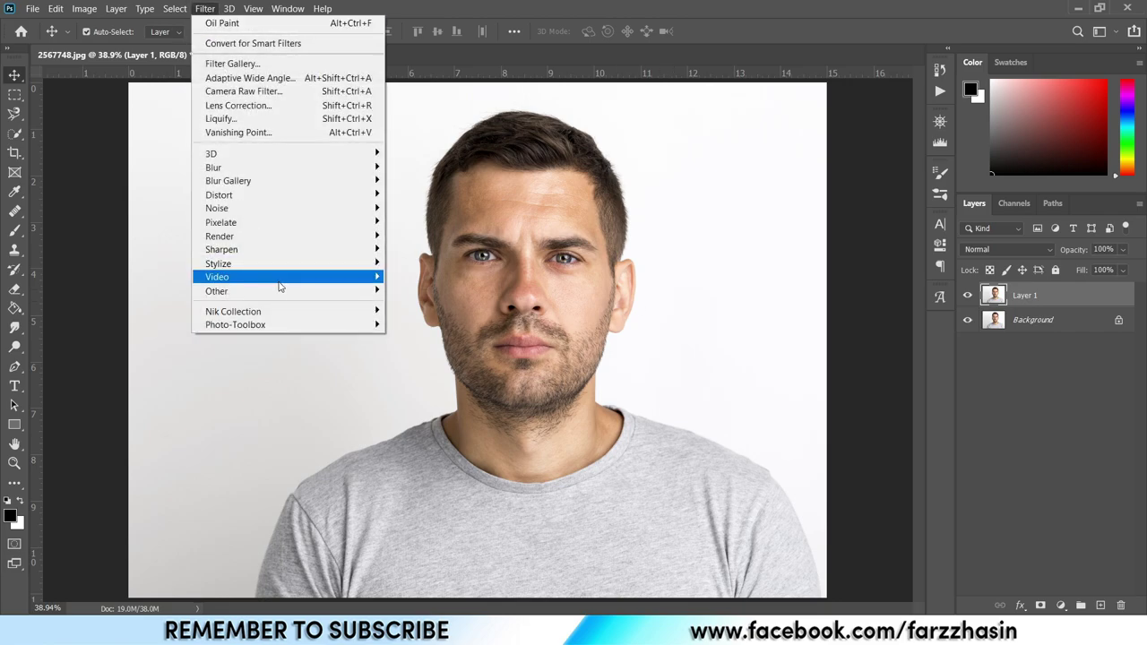
{"action": "mouse_move", "coordinate": [313, 265]}
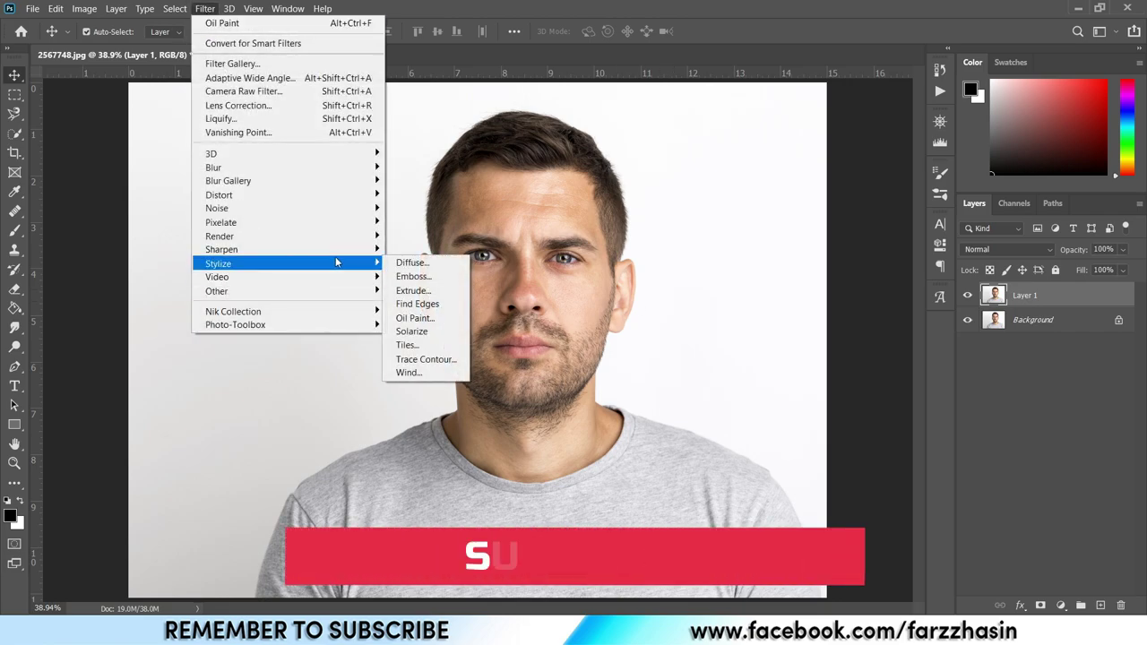
{"action": "left_click", "coordinate": [428, 324]}
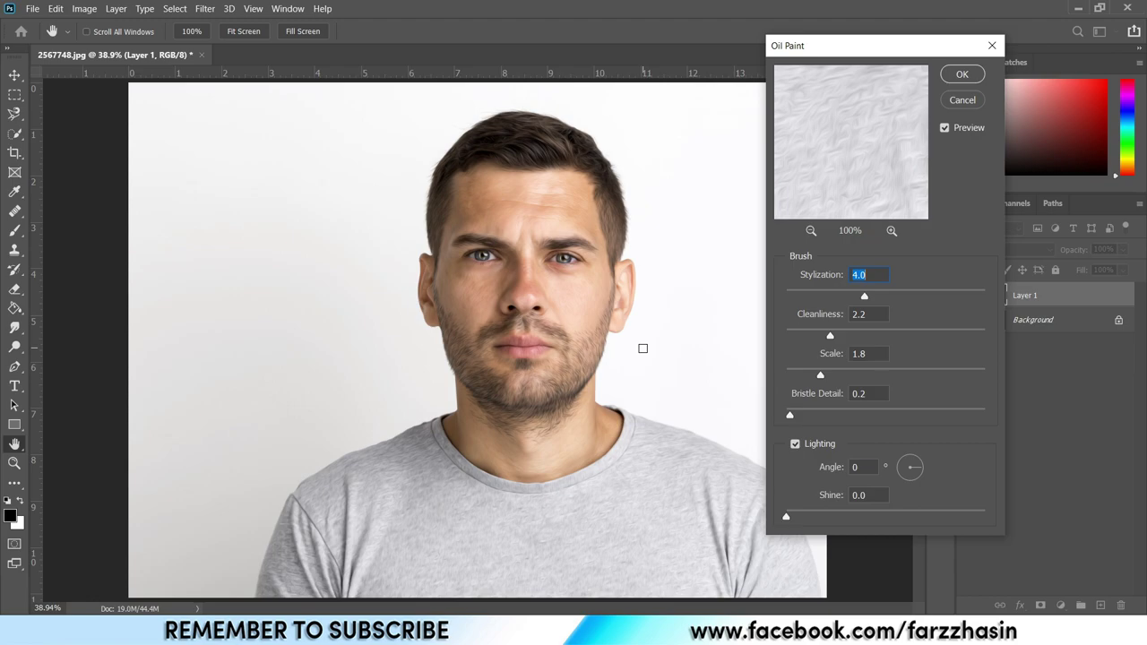
{"action": "key", "text": "ctrl+plus"}
{"action": "key", "text": "ctrl+plus"}
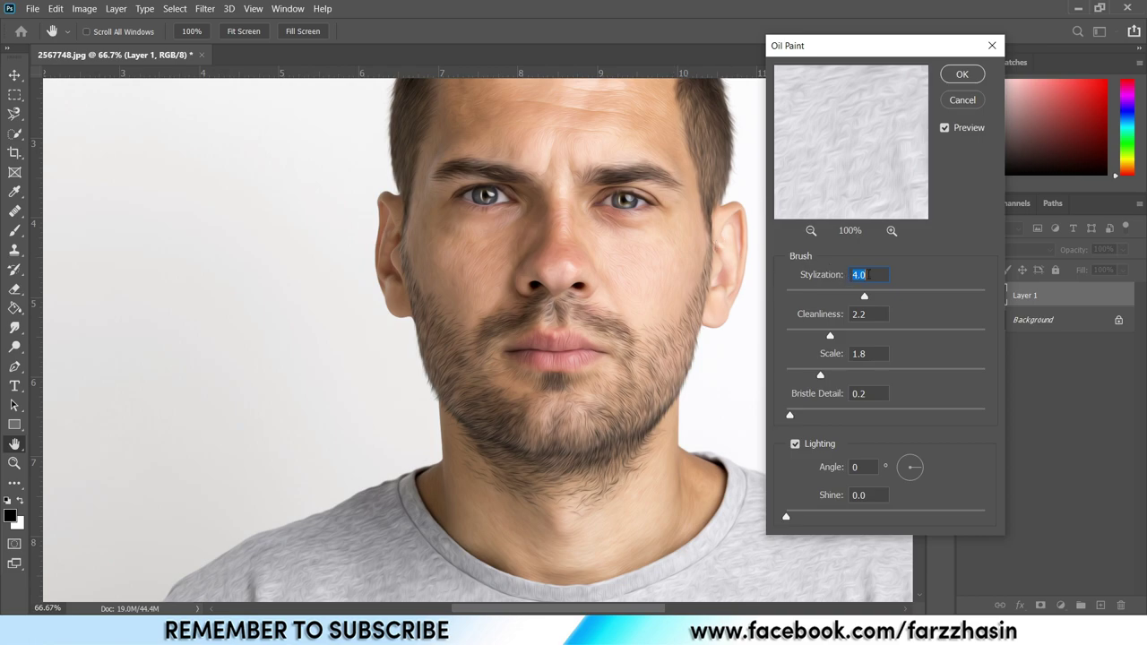
{"action": "left_click", "coordinate": [877, 316]}
{"action": "left_click", "coordinate": [864, 354]}
{"action": "left_click", "coordinate": [964, 77]}
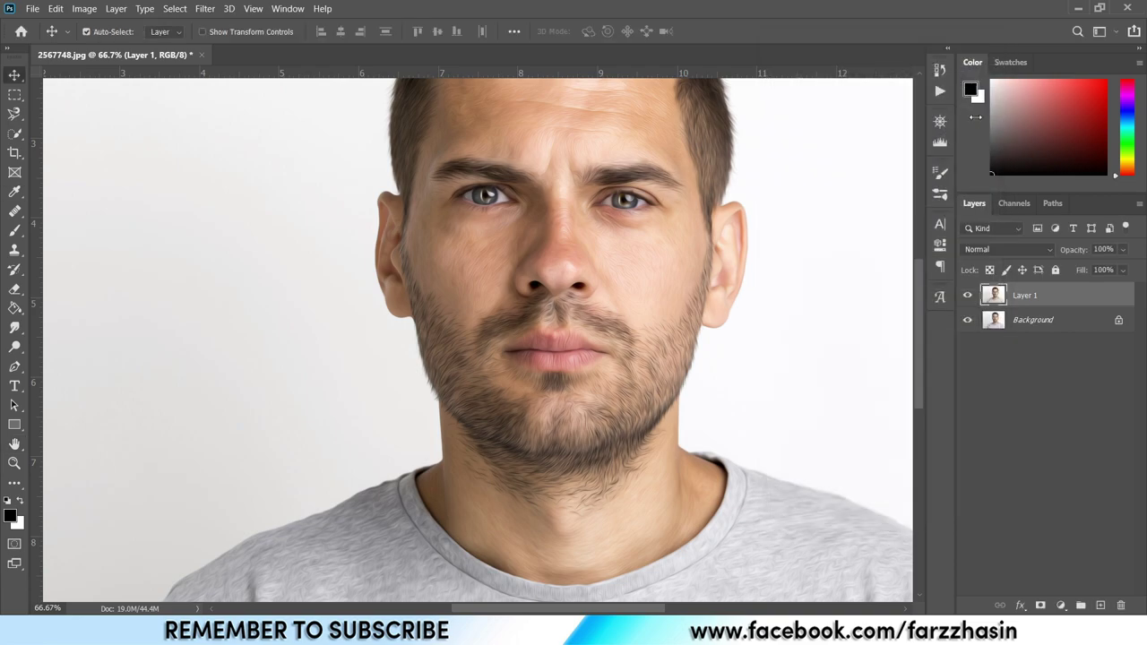
Step: Apply Unsharp Mask to Layer 1 at Amount 75%, Radius 2.0 px, Threshold 2 levels
{"action": "left_click", "coordinate": [201, 9]}
{"action": "mouse_move", "coordinate": [267, 251]}
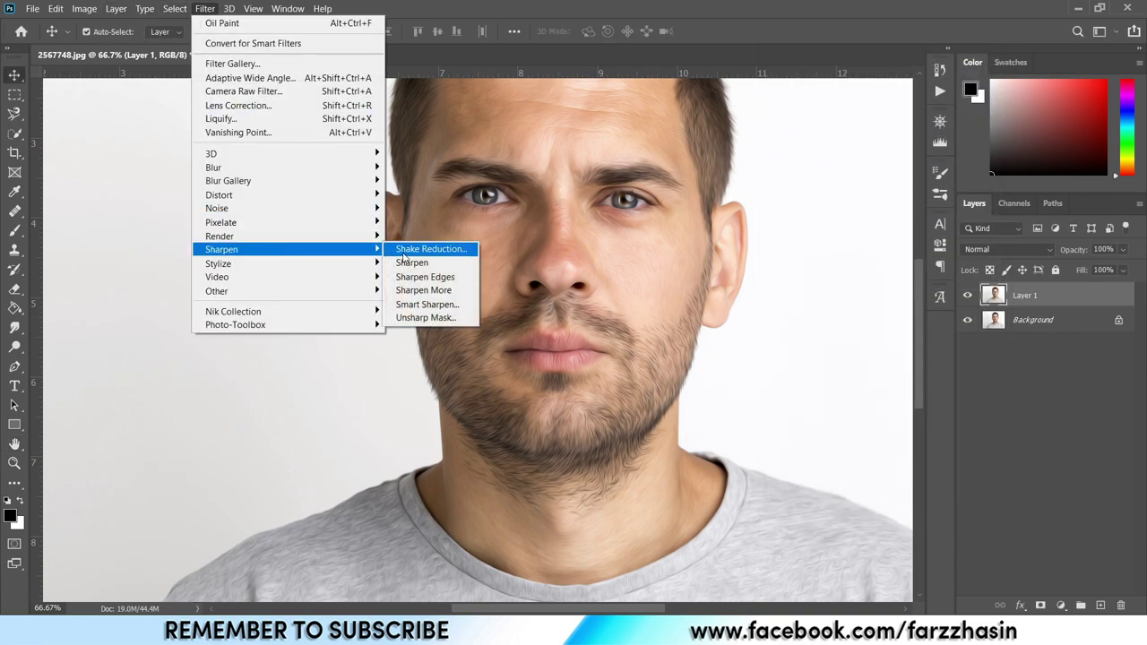
{"action": "left_click", "coordinate": [417, 318]}
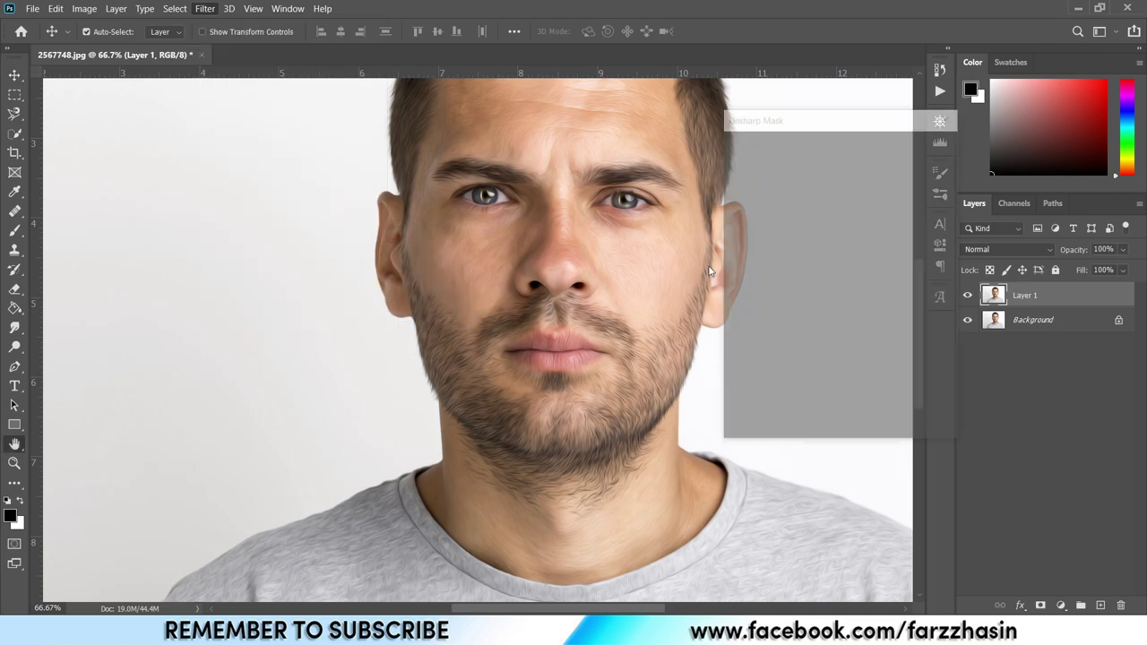
{"action": "left_click", "coordinate": [811, 329]}
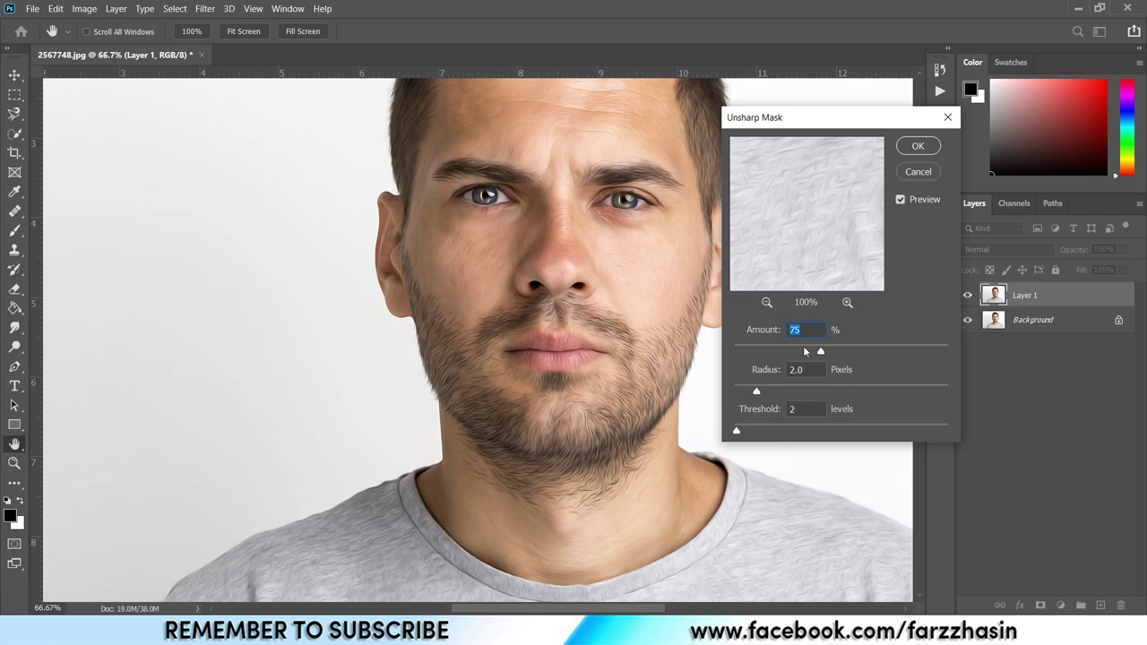
{"action": "left_click", "coordinate": [807, 373]}
{"action": "left_click", "coordinate": [806, 409]}
{"action": "left_click", "coordinate": [918, 147]}
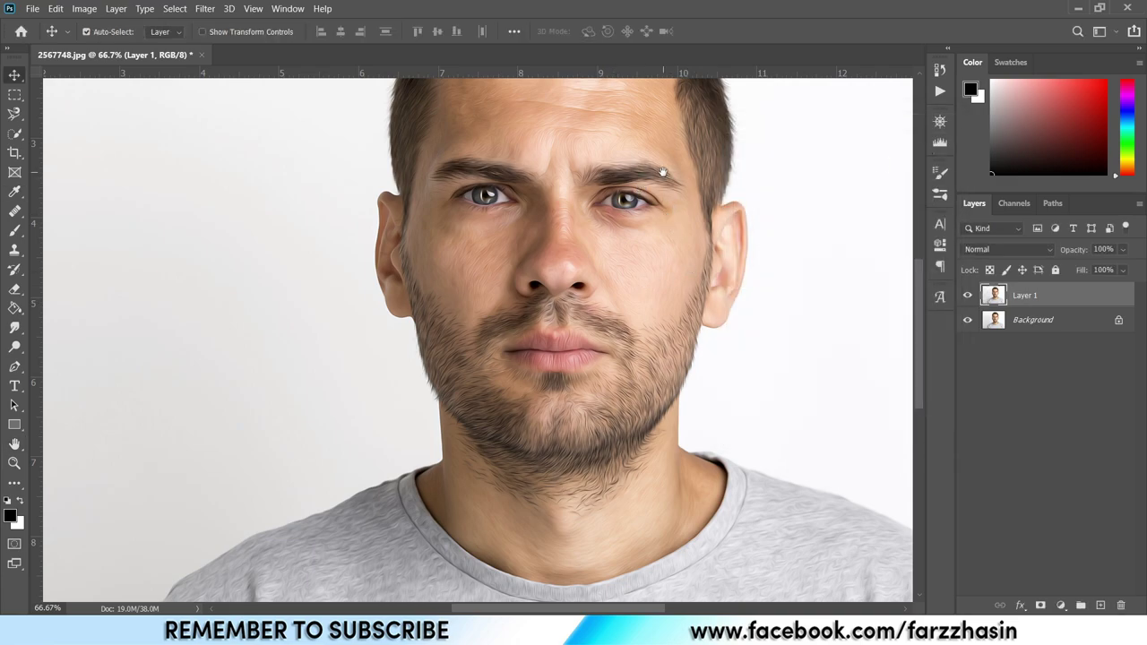
{"action": "scroll", "coordinate": [667, 174], "scroll_direction": "up", "scroll_amount": 3}
{"action": "scroll", "coordinate": [668, 174], "scroll_direction": "right", "scroll_amount": 3}
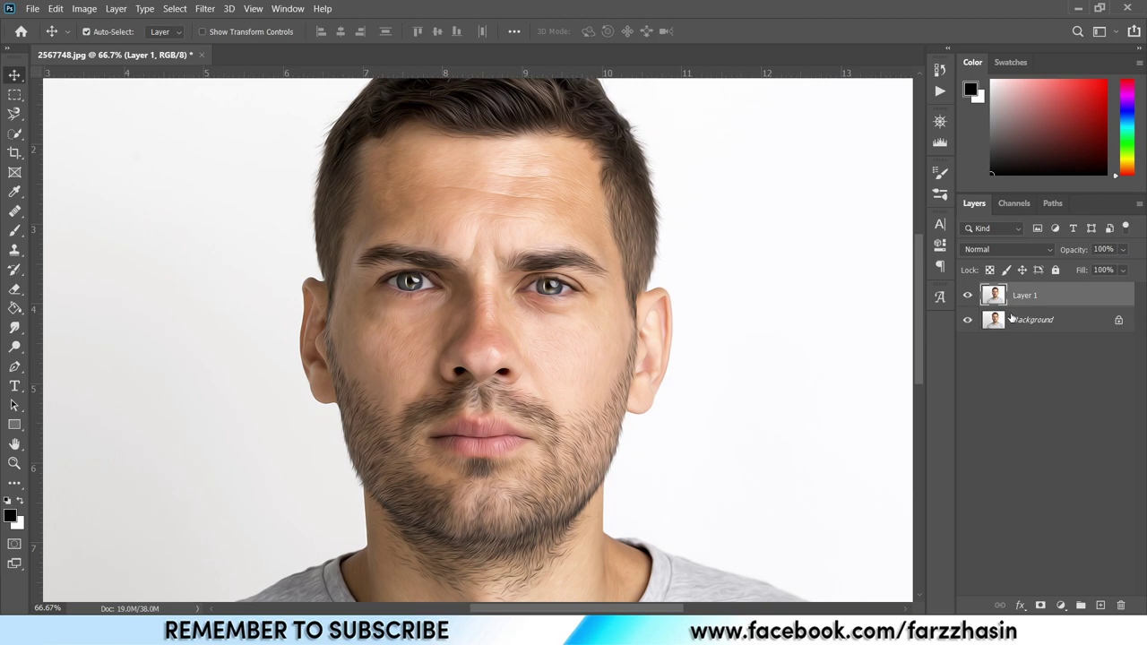
Step: Convert Layer 1 to a smart object, duplicate it twice, hide both copies, reselect Layer 1
{"action": "right_click", "coordinate": [1096, 295]}
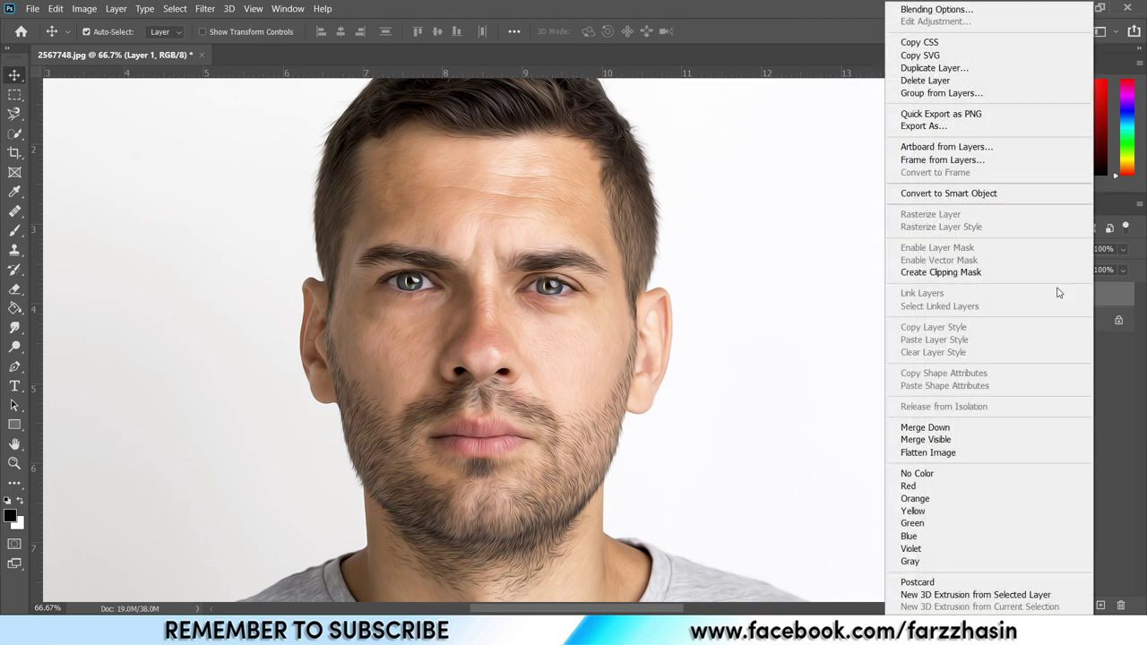
{"action": "left_click", "coordinate": [966, 193]}
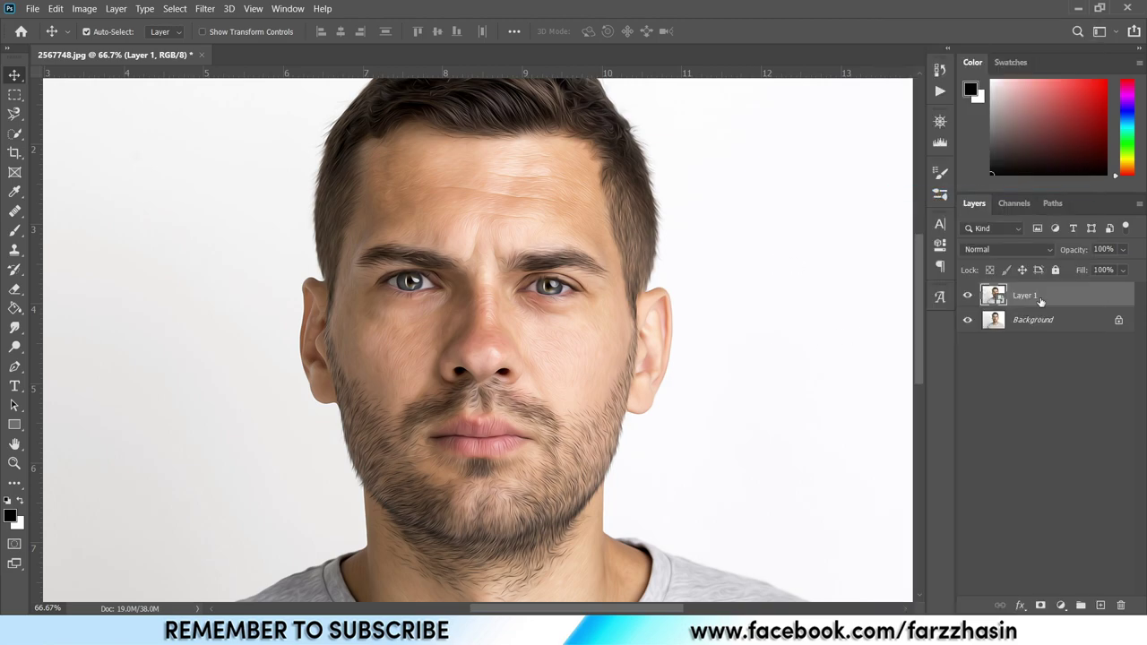
{"action": "key", "text": "ctrl+j"}
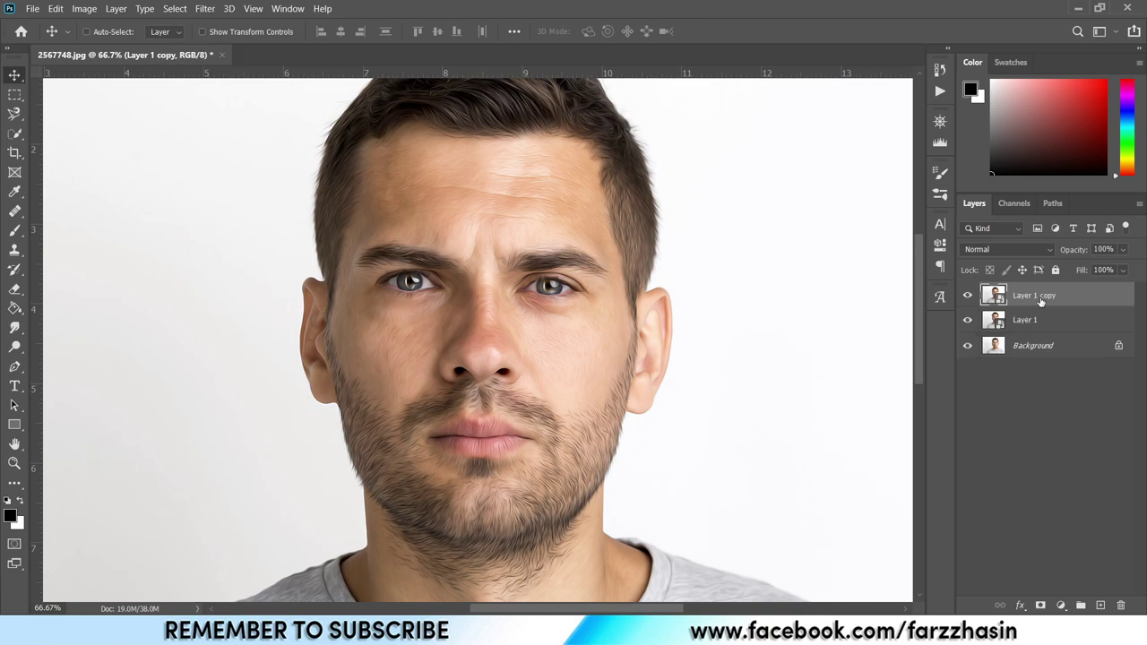
{"action": "key", "text": "ctrl+j"}
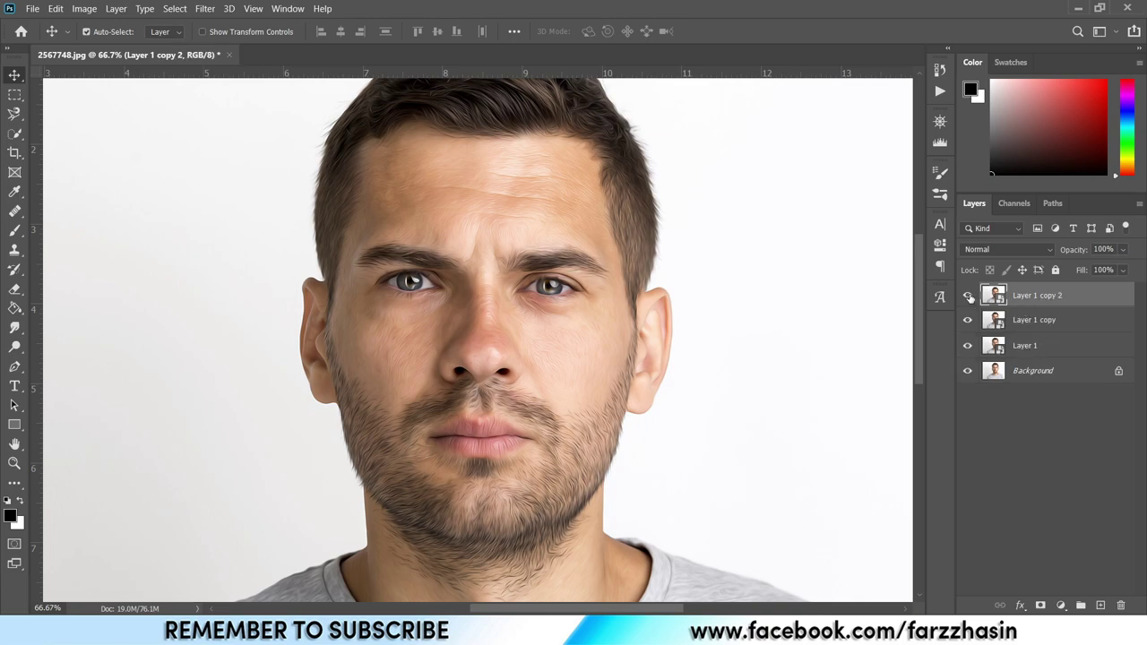
{"action": "left_click", "coordinate": [968, 295]}
{"action": "left_click", "coordinate": [967, 320]}
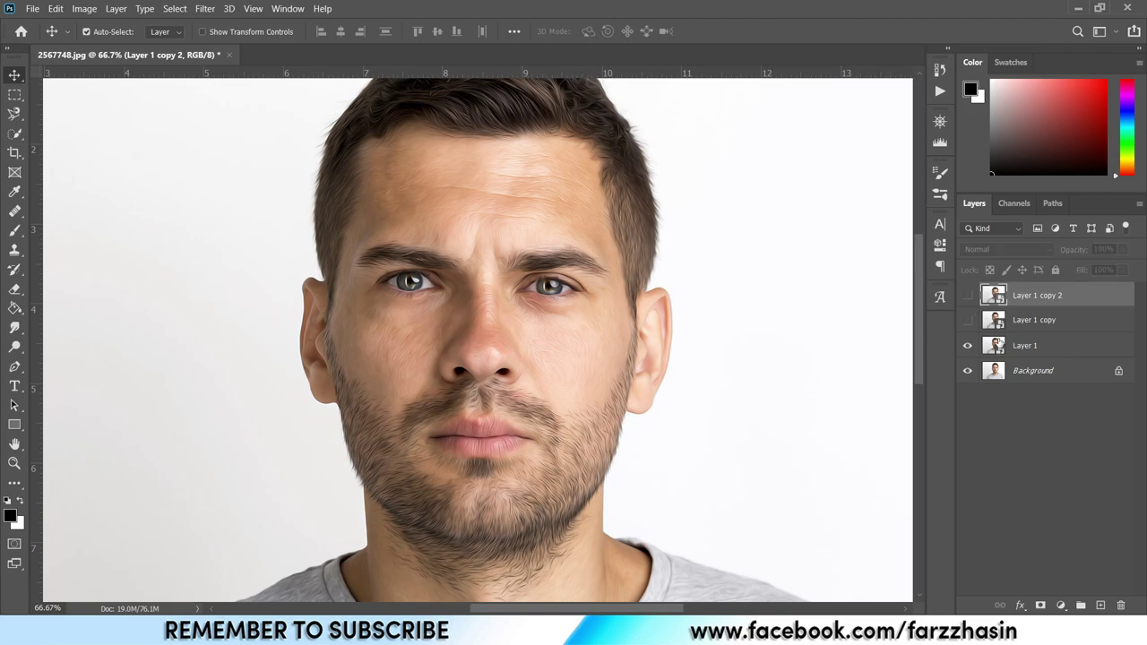
{"action": "left_click", "coordinate": [1029, 351]}
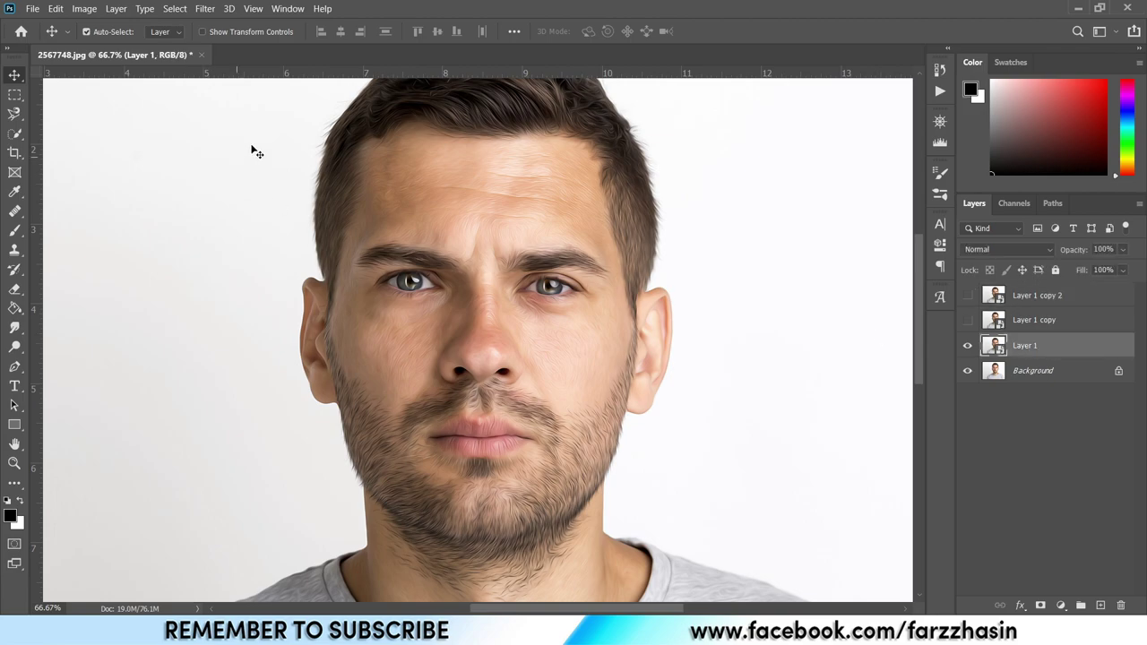
Step: Open the Filter Gallery on Layer 1 with Cutout chosen and the preview at 50%
{"action": "left_click", "coordinate": [205, 9]}
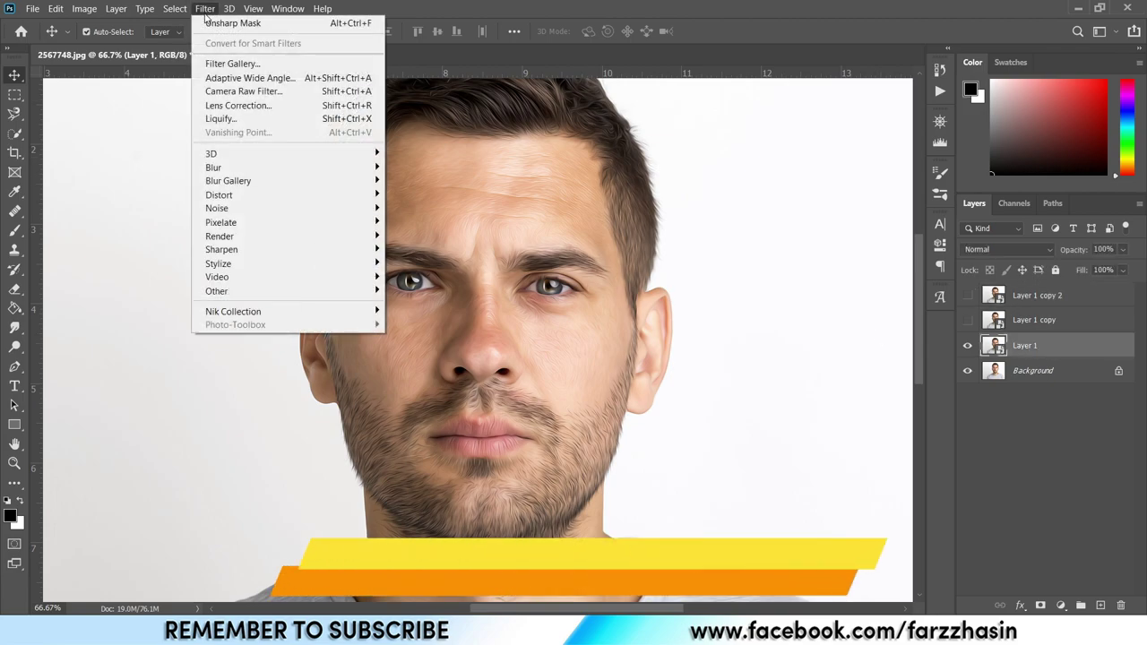
{"action": "left_click", "coordinate": [234, 66]}
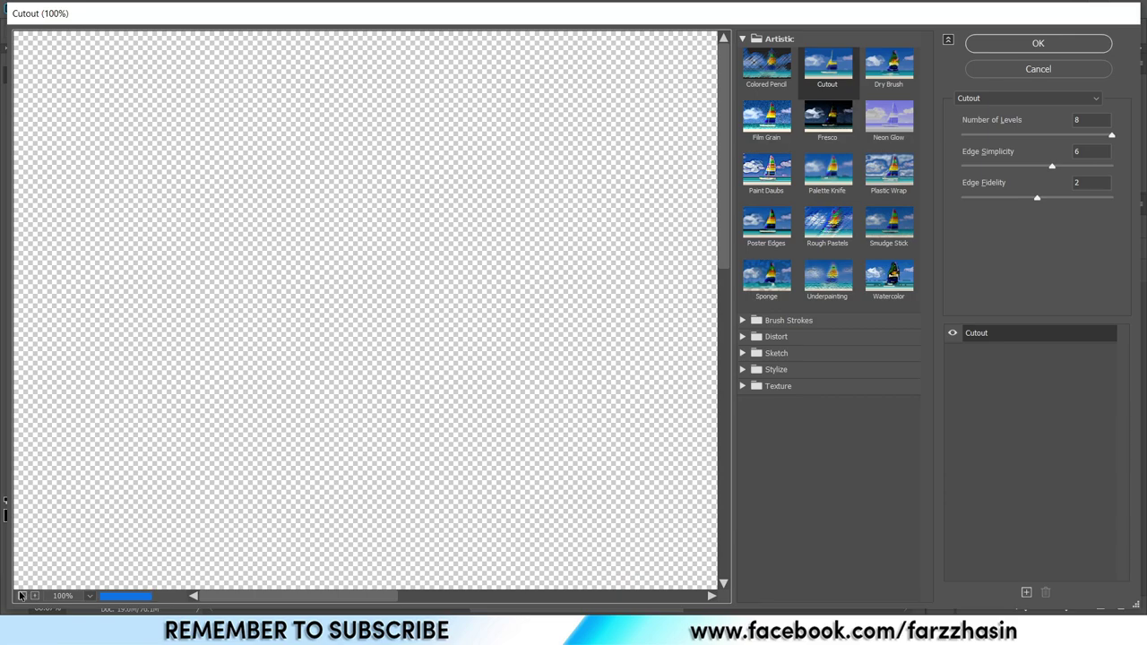
{"action": "left_click", "coordinate": [22, 594]}
{"action": "left_click", "coordinate": [22, 595]}
{"action": "left_click", "coordinate": [21, 595]}
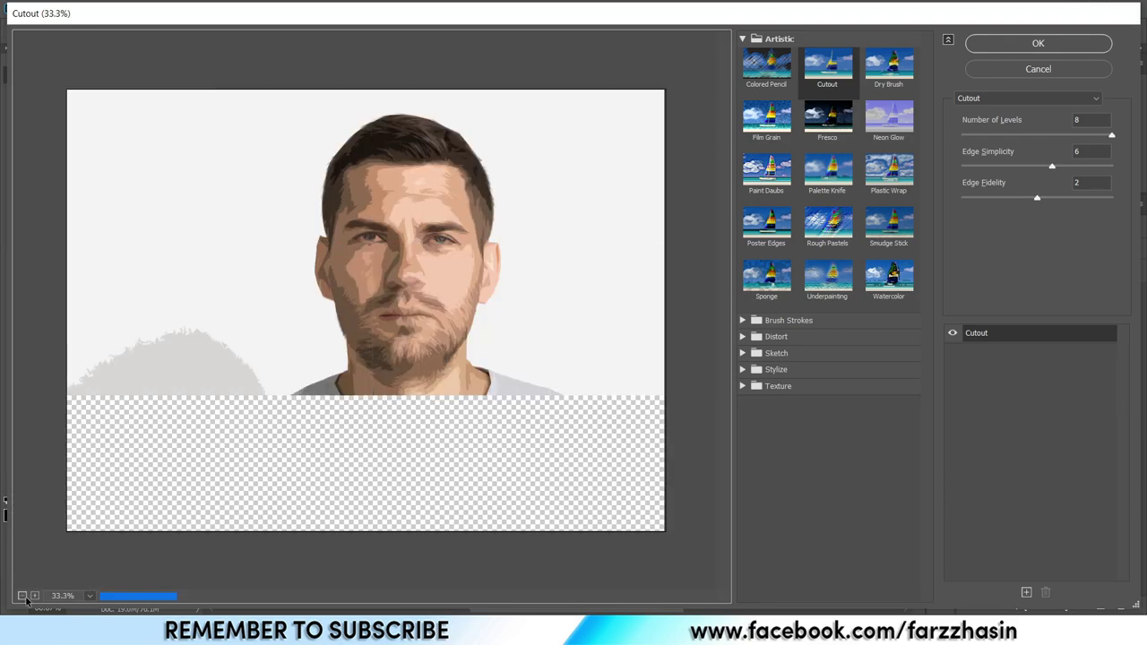
{"action": "left_click", "coordinate": [34, 595]}
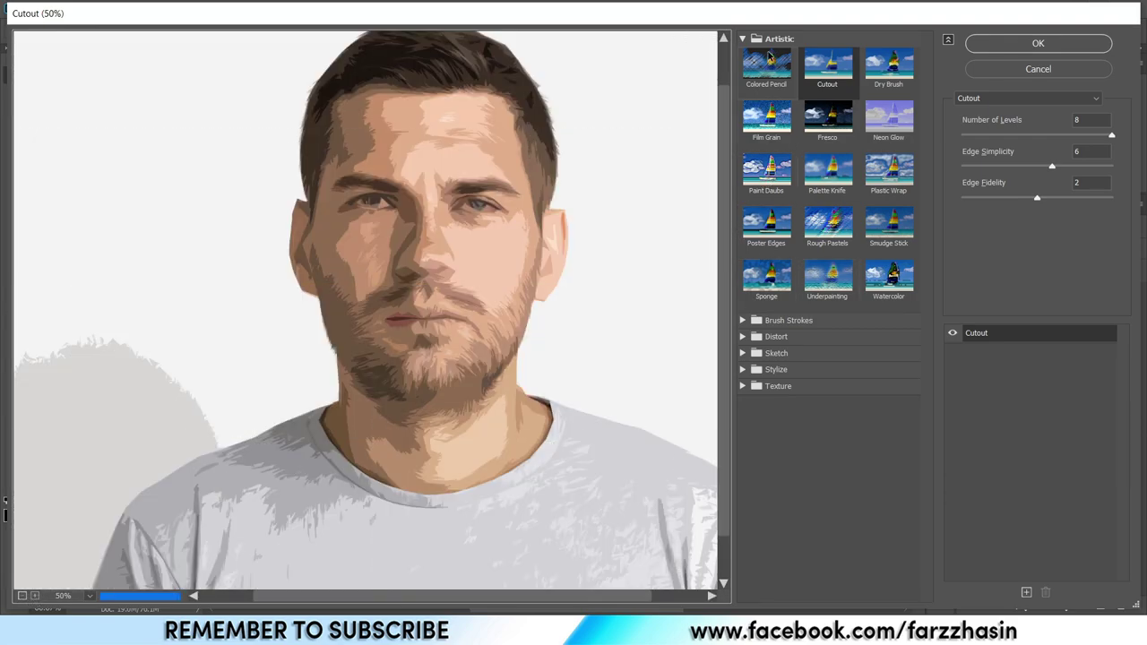
{"action": "left_click", "coordinate": [755, 41]}
{"action": "left_click", "coordinate": [755, 41]}
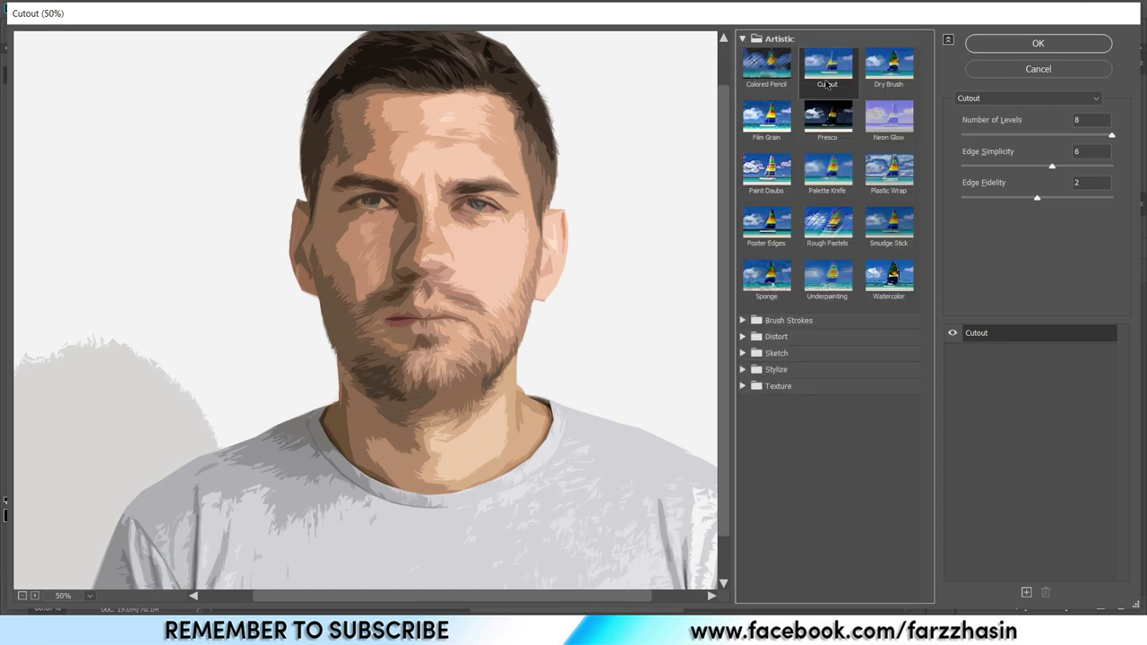
Step: Apply Cutout with 8 levels, Edge Simplicity 5 and Edge Fidelity 1
{"action": "double_click", "coordinate": [1084, 119]}
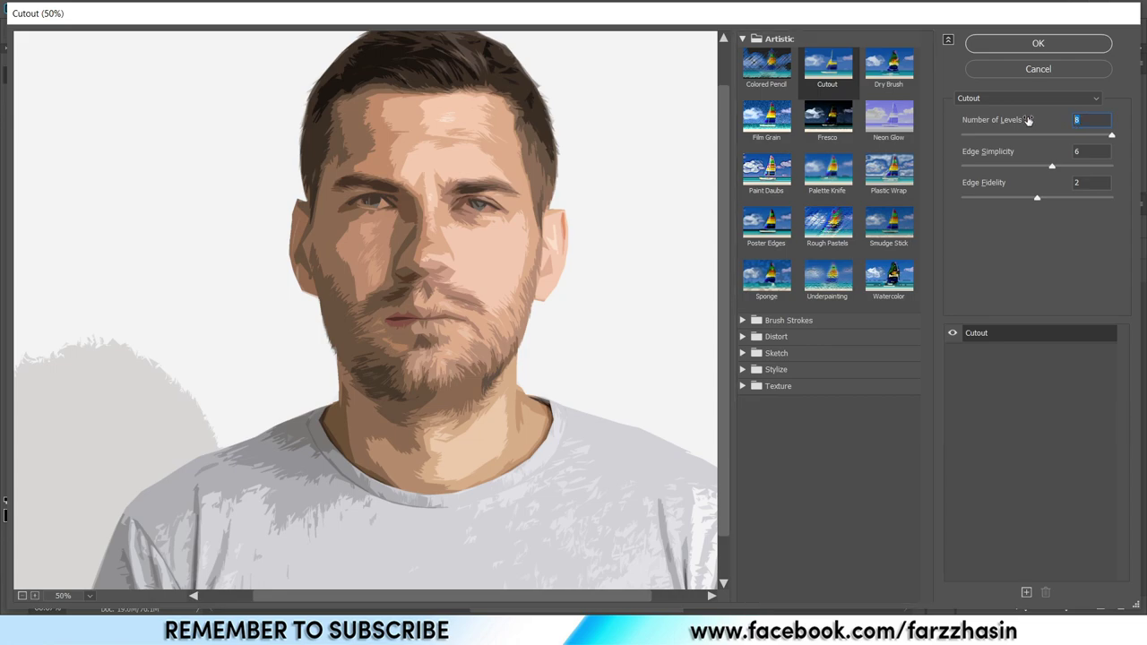
{"action": "double_click", "coordinate": [1084, 151]}
{"action": "type", "text": "5"}
{"action": "double_click", "coordinate": [1079, 184]}
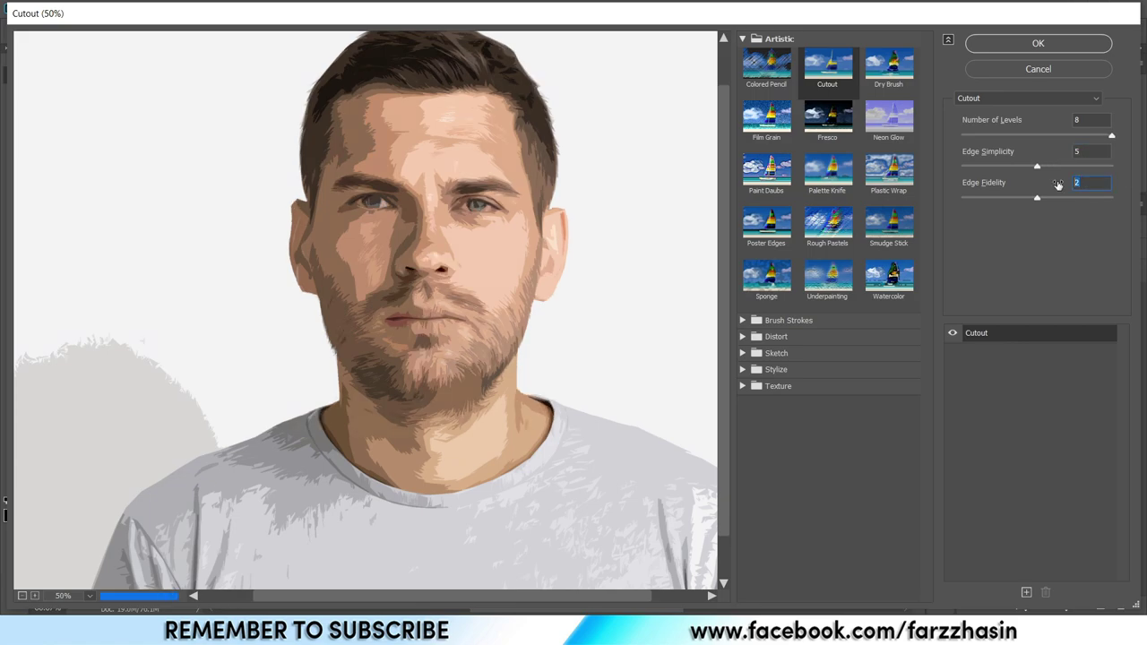
{"action": "type", "text": "1"}
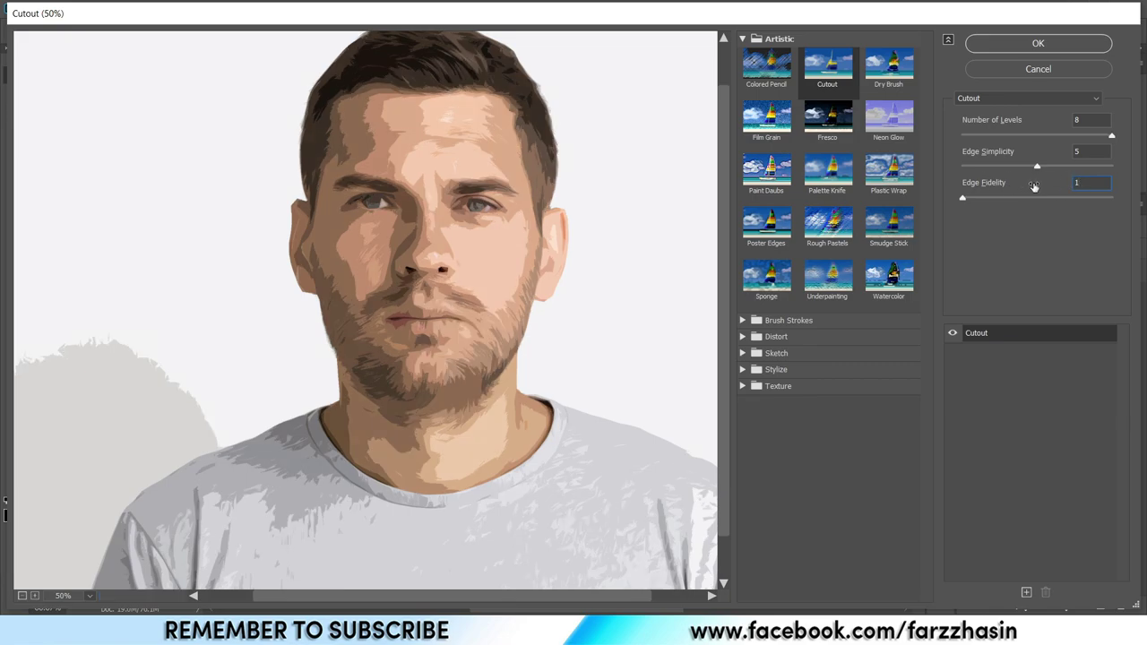
{"action": "left_click", "coordinate": [1039, 45]}
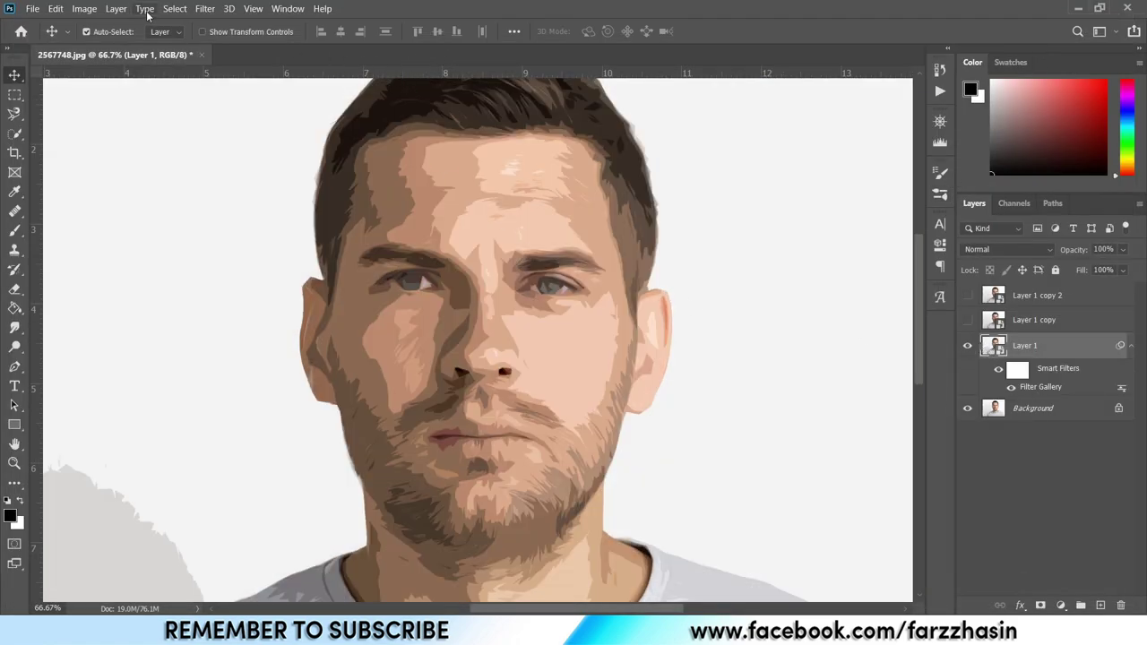
Step: Add Unsharp Mask to Layer 1 at Amount 150, Radius 2.0, Threshold 0
{"action": "left_click", "coordinate": [204, 8]}
{"action": "mouse_move", "coordinate": [281, 249]}
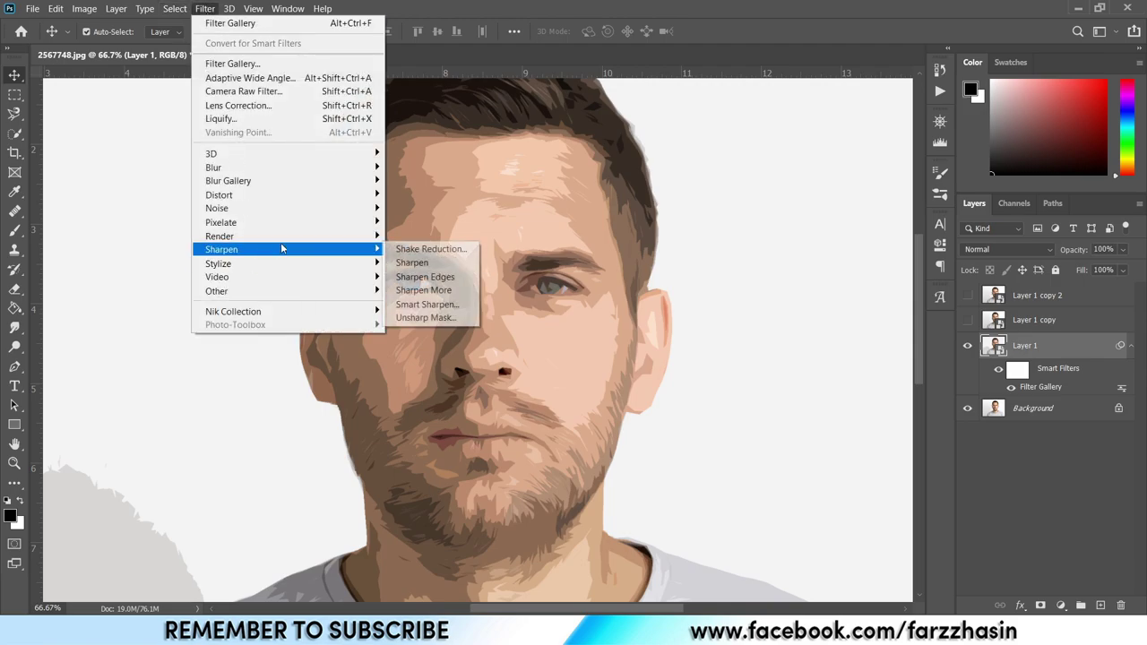
{"action": "left_click", "coordinate": [434, 319]}
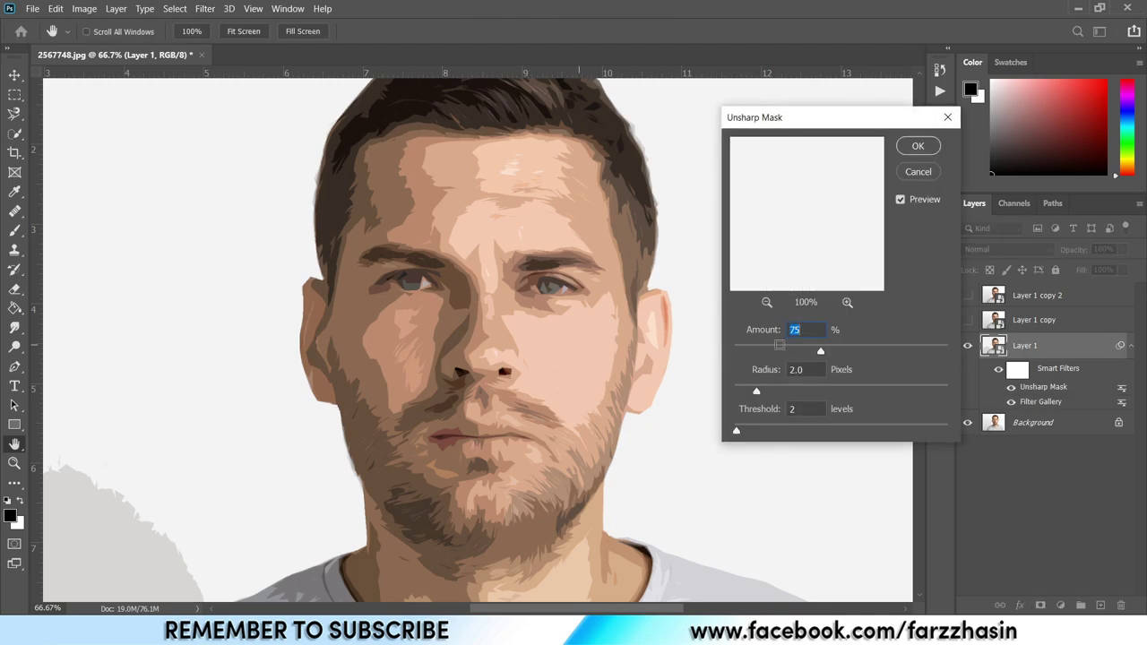
{"action": "left_click_drag", "start_coordinate": [819, 353], "coordinate": [877, 350]}
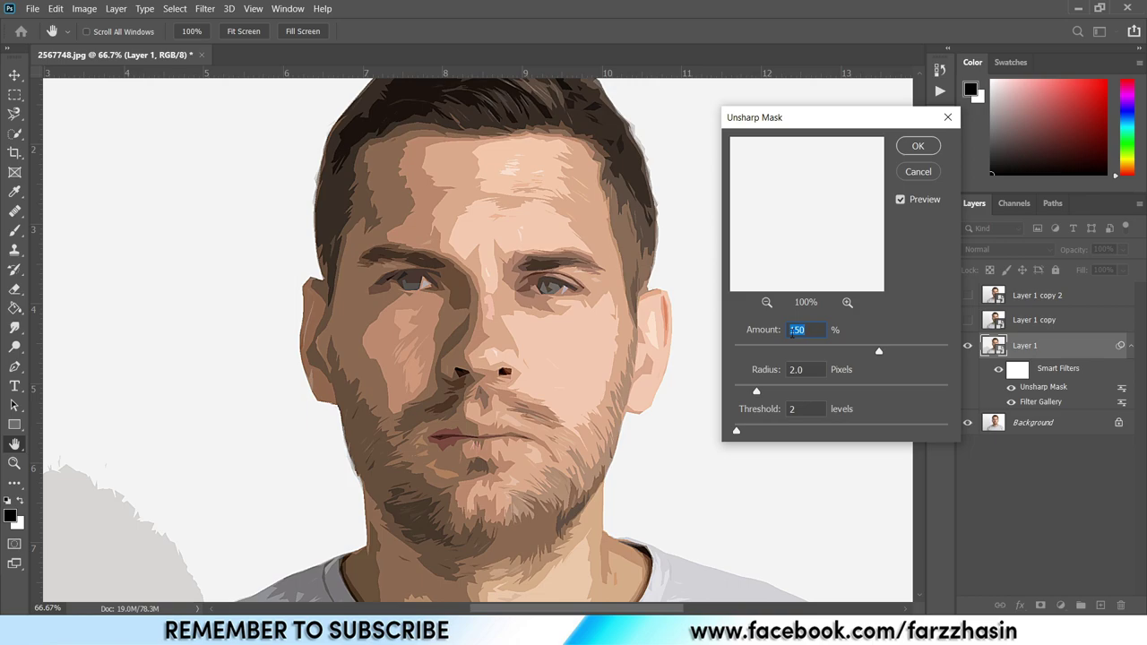
{"action": "key", "text": "Tab"}
{"action": "key", "text": "Tab"}
{"action": "type", "text": "0"}
{"action": "left_click", "coordinate": [919, 147]}
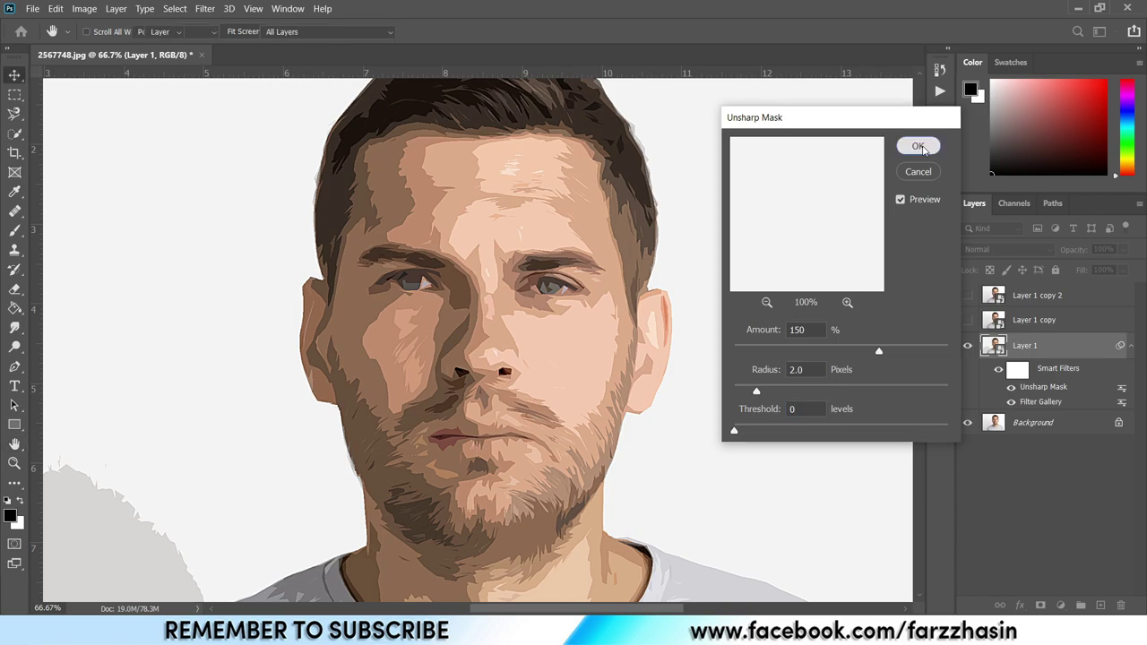
Step: Compare Layer 1 on and off, then select and show Layer 1 copy
{"action": "left_click", "coordinate": [968, 345]}
{"action": "left_click", "coordinate": [967, 346]}
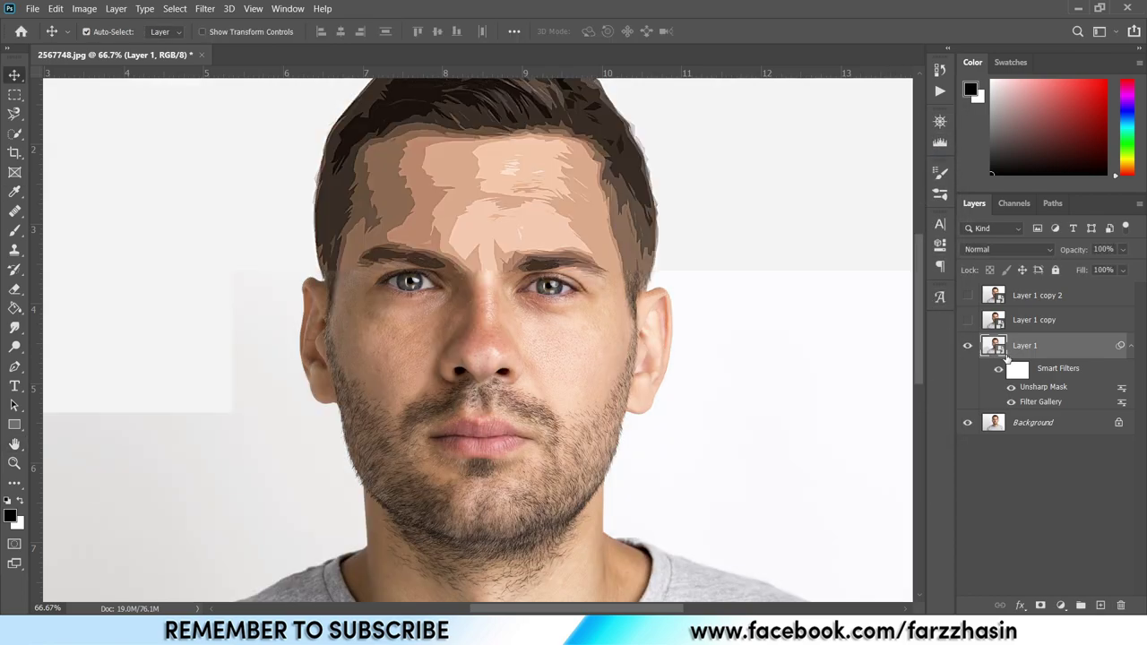
{"action": "left_click", "coordinate": [1055, 323]}
{"action": "left_click", "coordinate": [968, 320]}
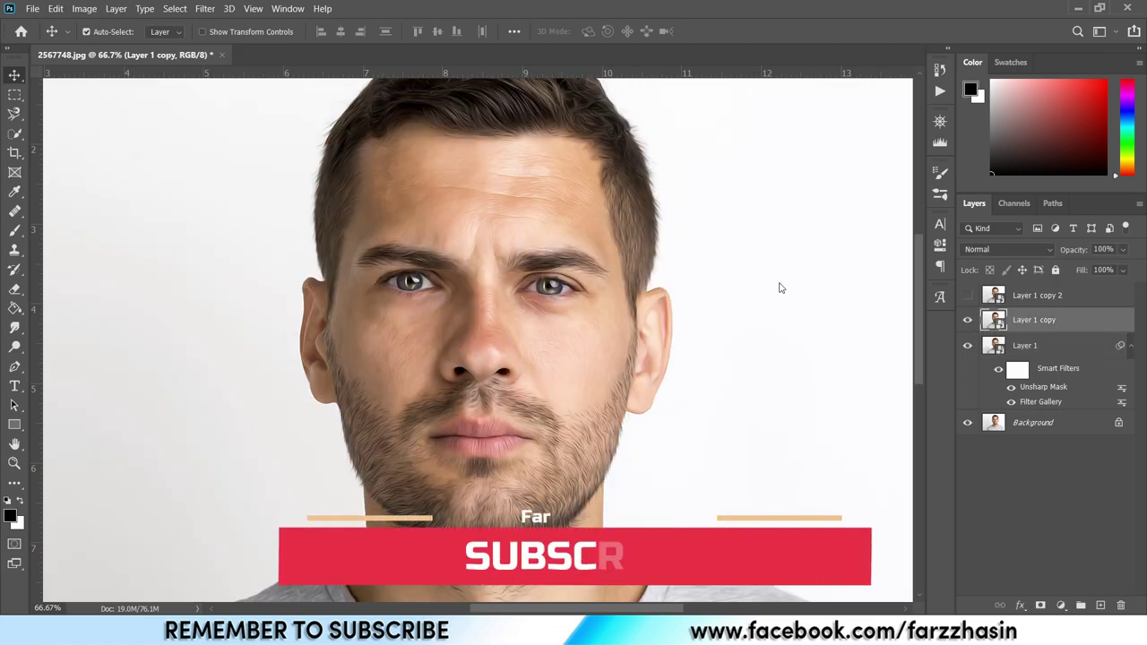
Step: Apply Cutout to Layer 1 copy with 8 levels, Edge Simplicity 6, Edge Fidelity 1
{"action": "left_click", "coordinate": [199, 10]}
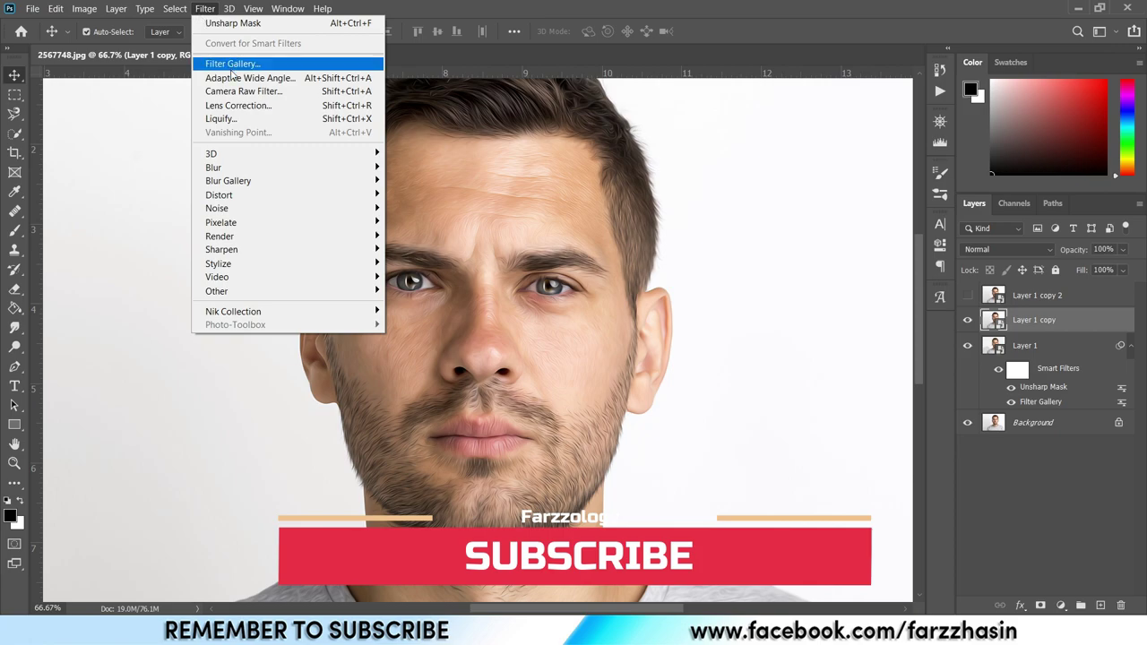
{"action": "left_click", "coordinate": [269, 66]}
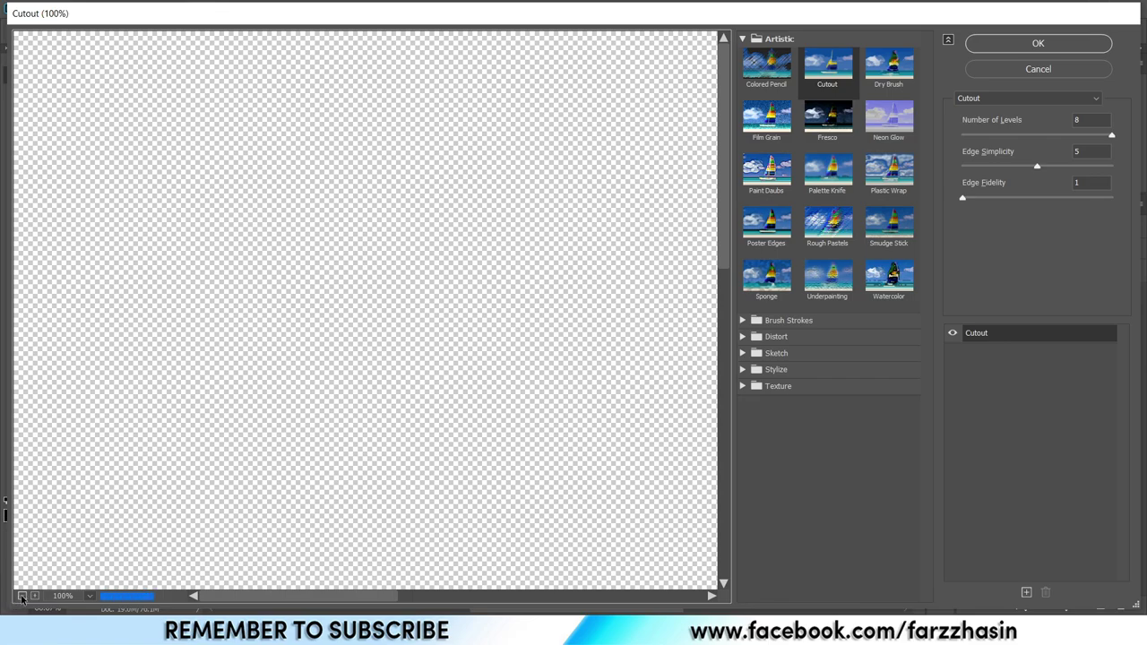
{"action": "left_click", "coordinate": [22, 596]}
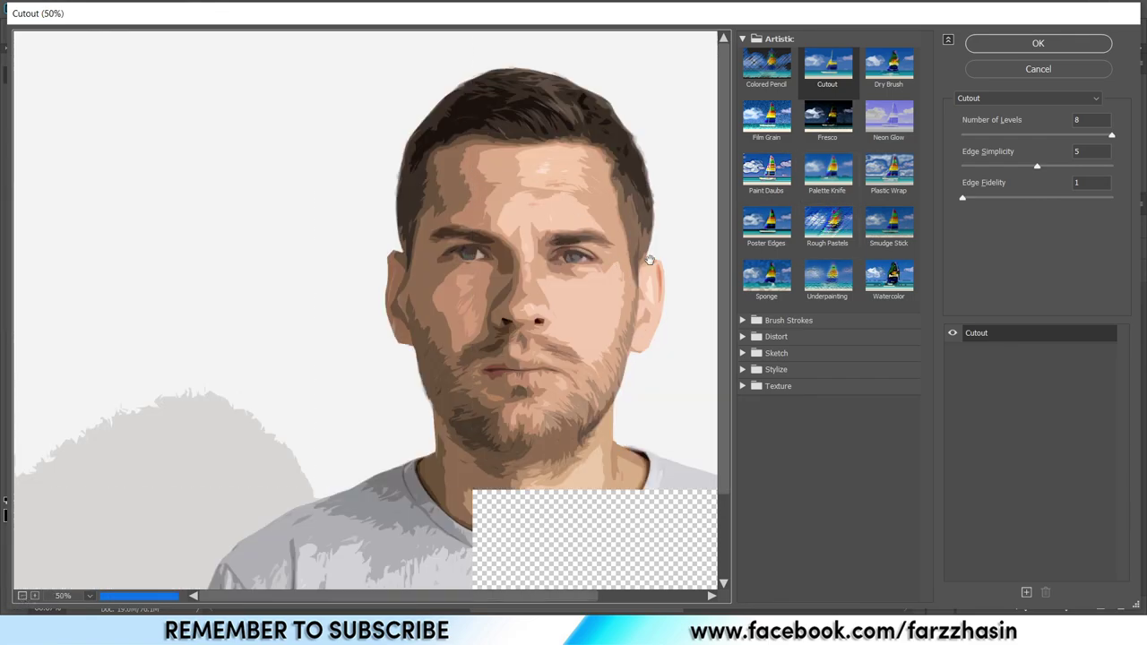
{"action": "left_click", "coordinate": [1088, 119]}
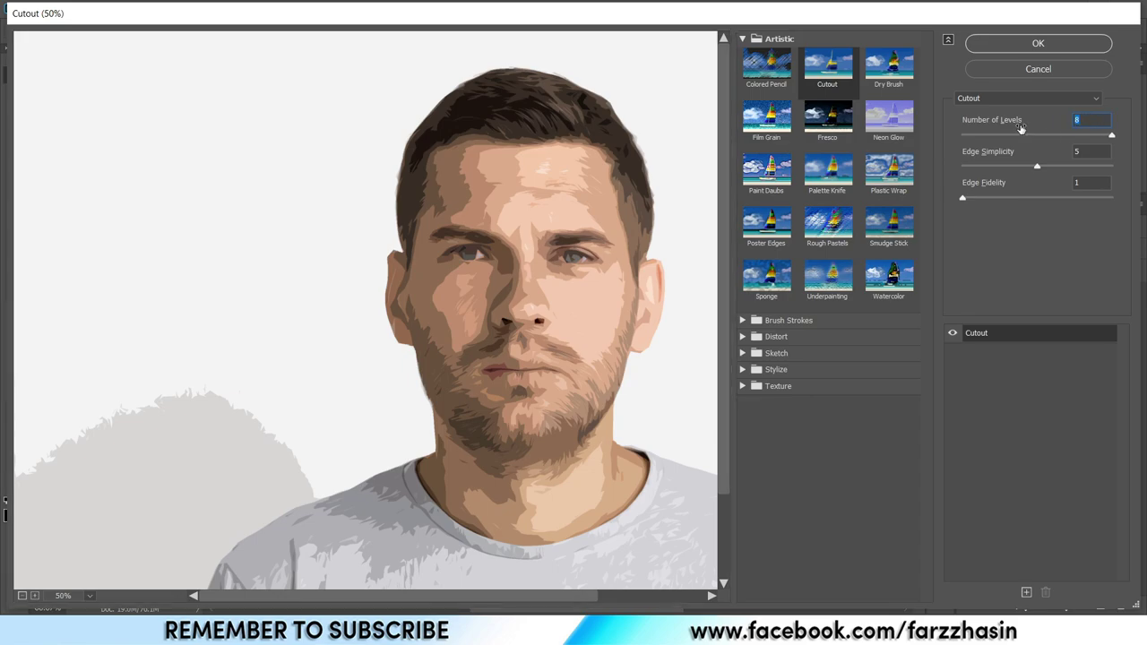
{"action": "left_click", "coordinate": [1084, 154]}
{"action": "type", "text": "6"}
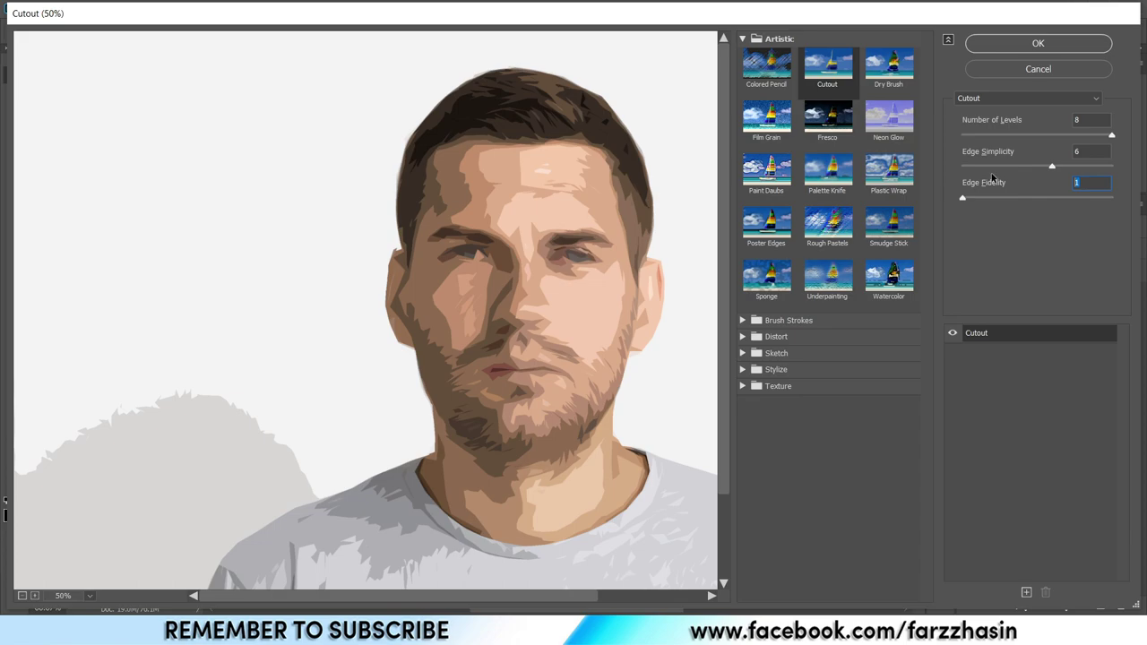
{"action": "left_click", "coordinate": [1037, 44]}
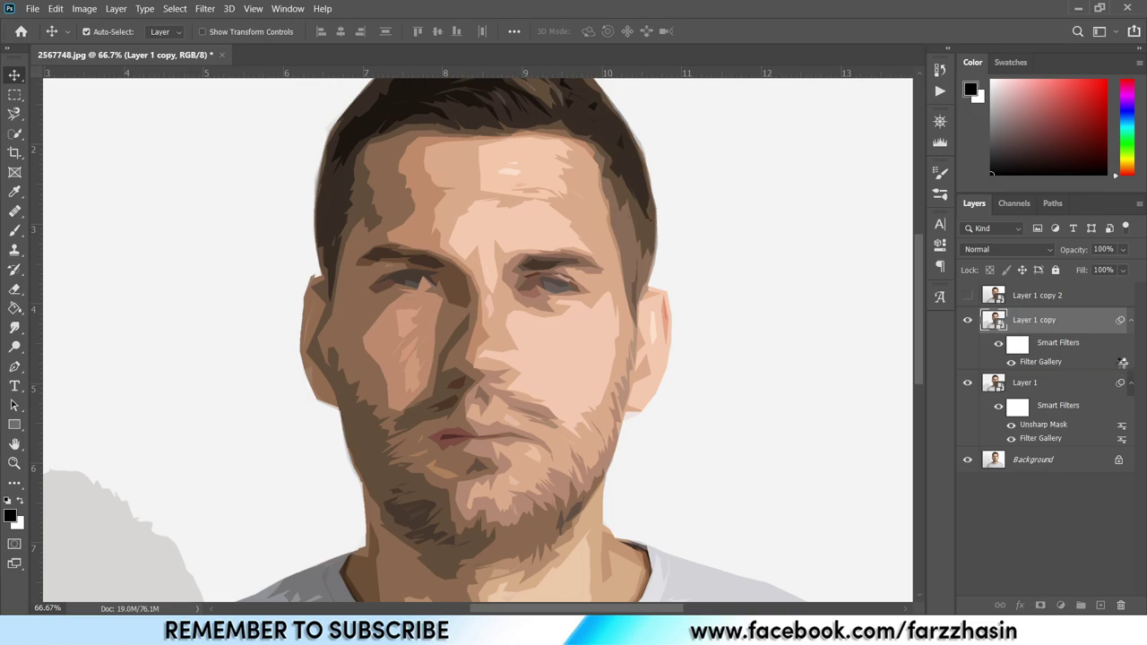
Step: Set the Filter Gallery blending opacity on Layer 1 copy to 40%
{"action": "double_click", "coordinate": [1122, 362]}
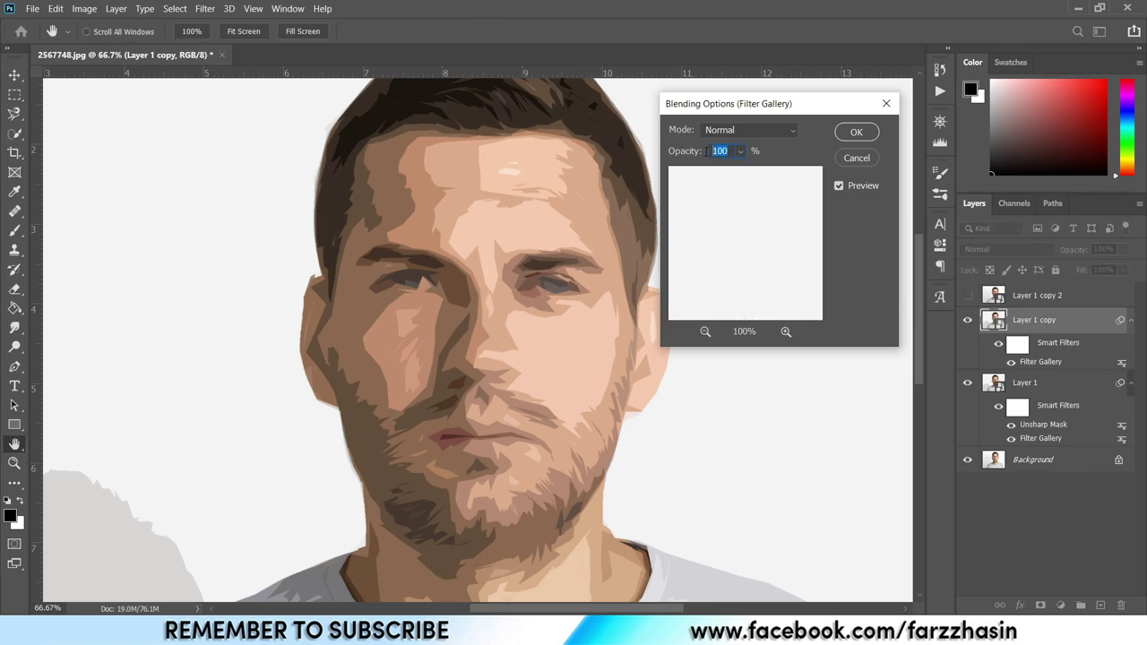
{"action": "type", "text": "40"}
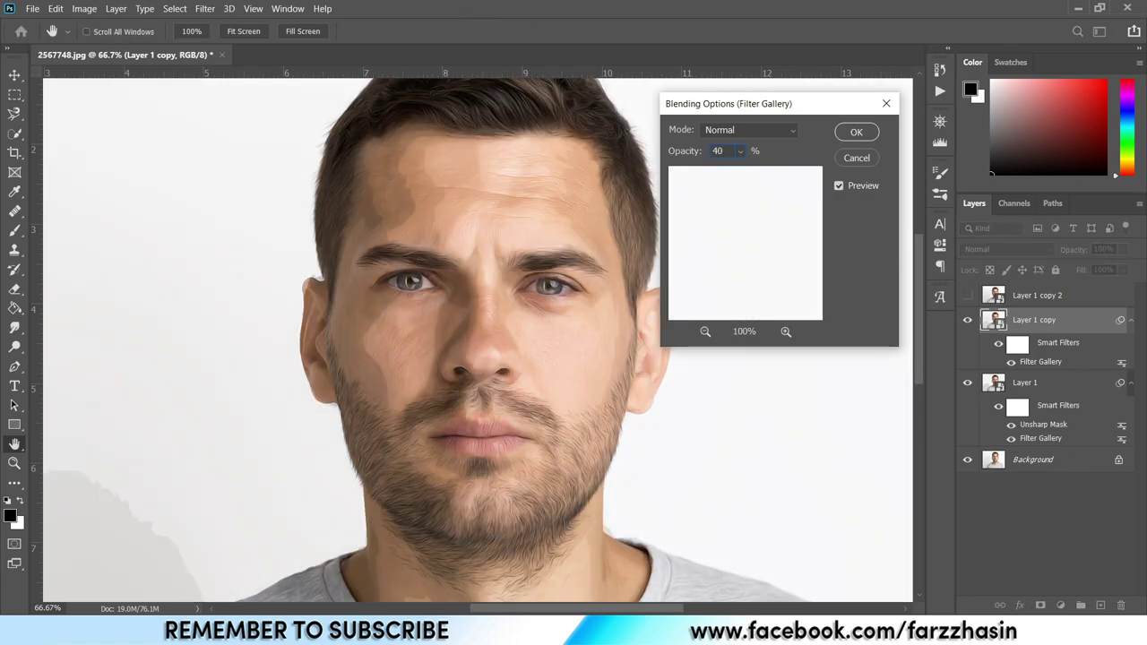
{"action": "left_click", "coordinate": [856, 134]}
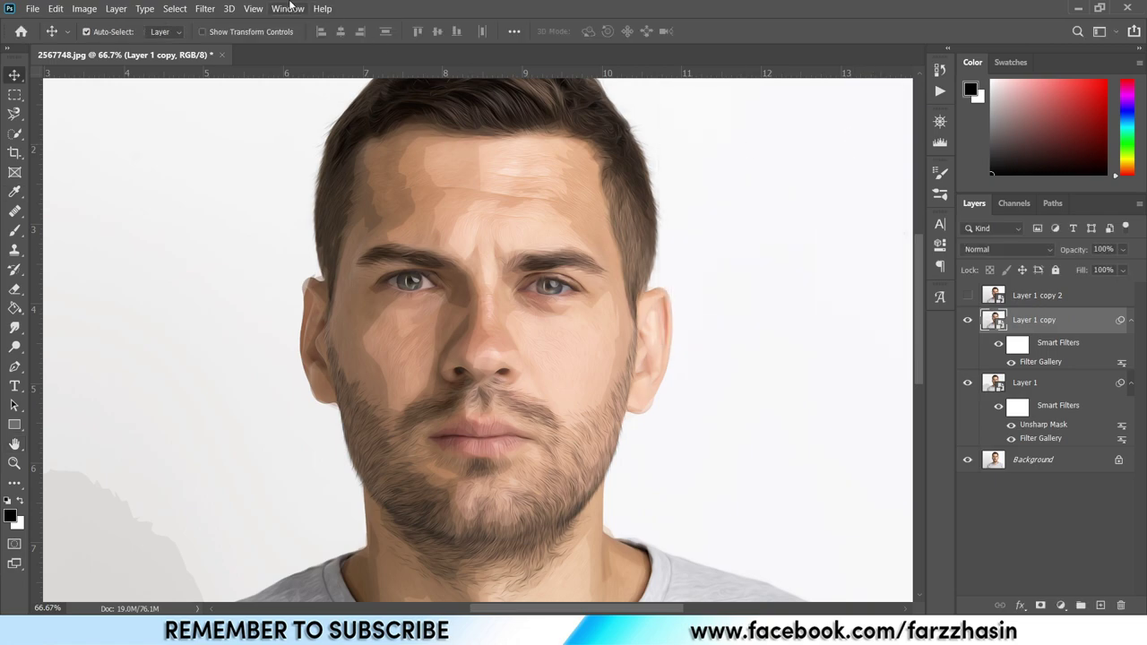
Step: Add another Cutout to Layer 1 copy with 8 levels, Edge Simplicity 6, Edge Fidelity 2
{"action": "left_click", "coordinate": [204, 9]}
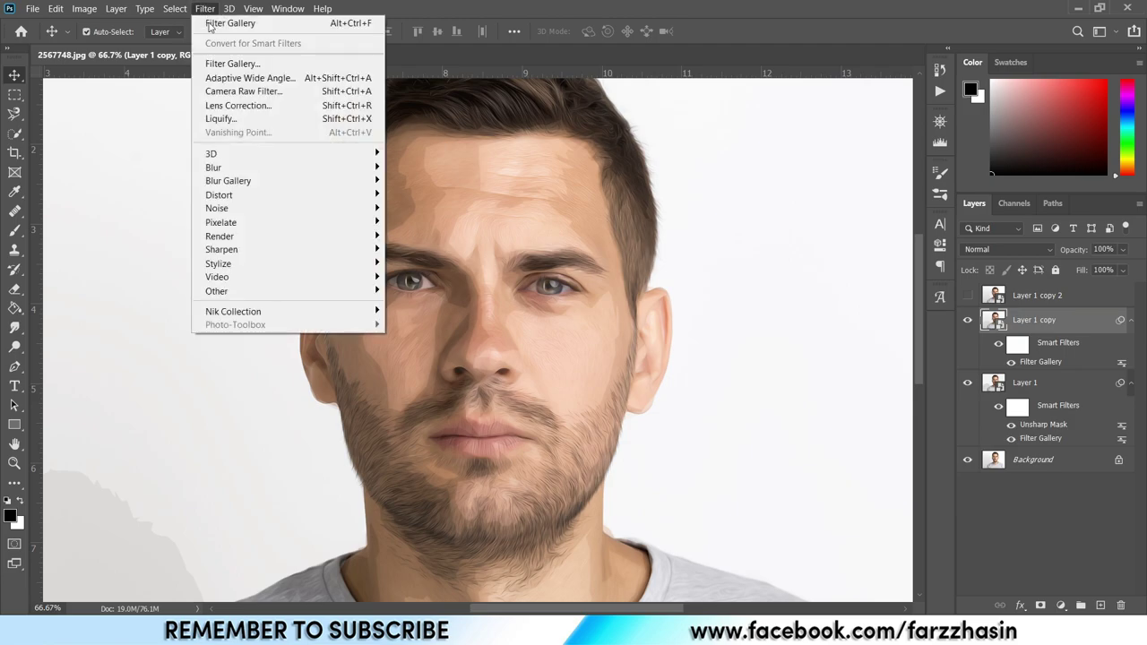
{"action": "left_click", "coordinate": [230, 64]}
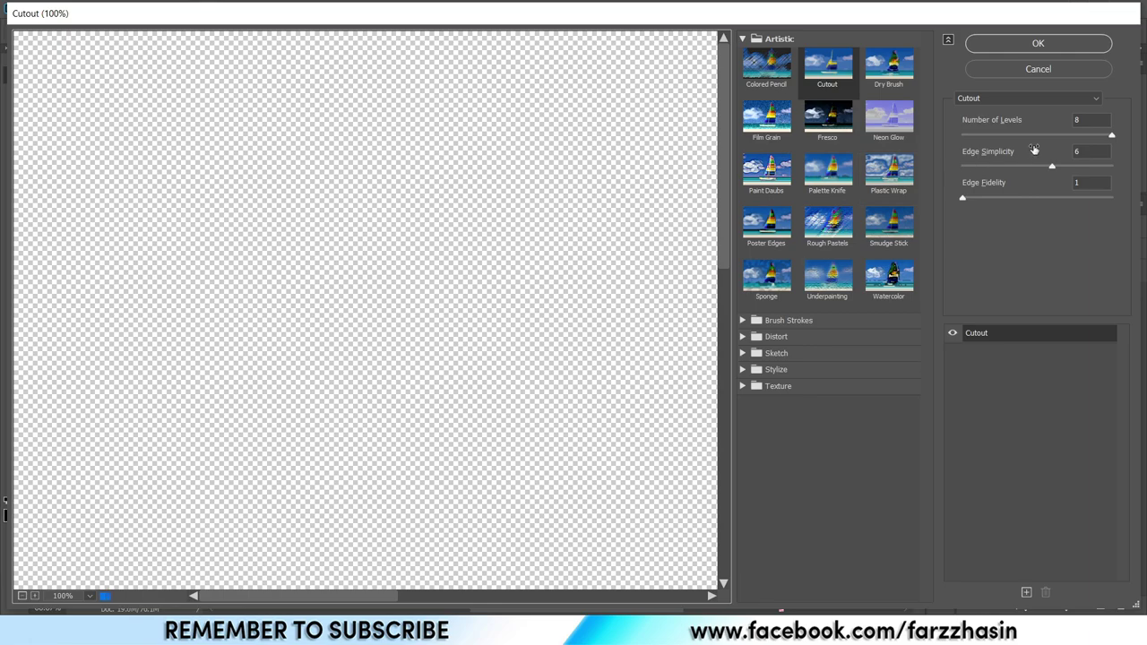
{"action": "left_click", "coordinate": [1037, 120]}
{"action": "left_click", "coordinate": [1040, 155]}
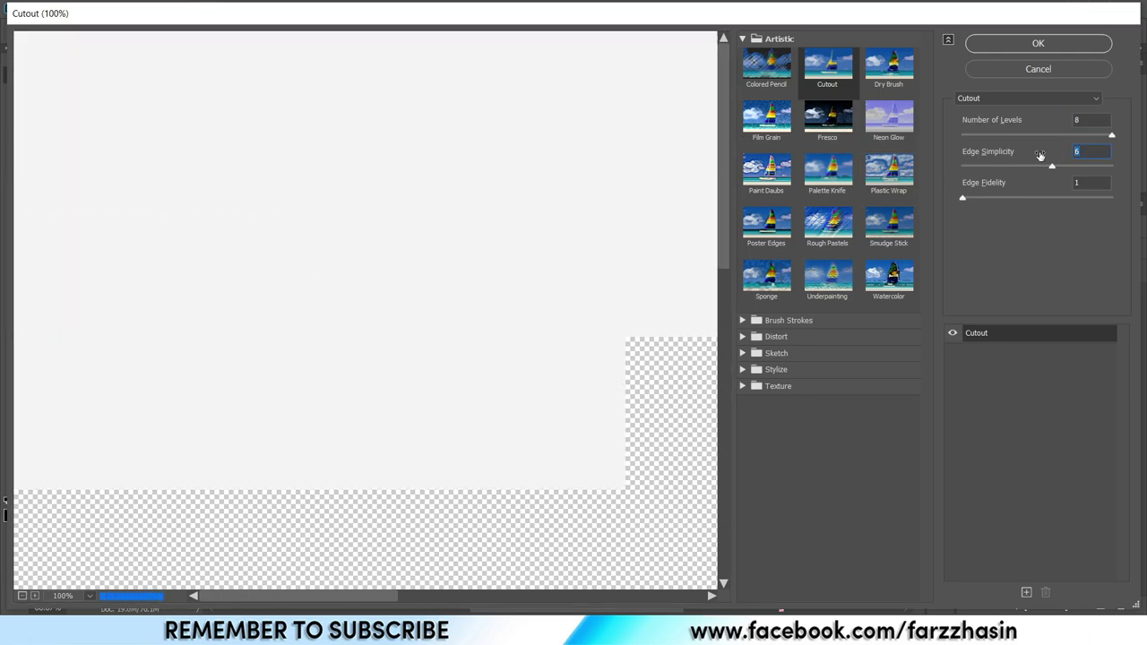
{"action": "left_click", "coordinate": [1001, 182]}
{"action": "type", "text": "2"}
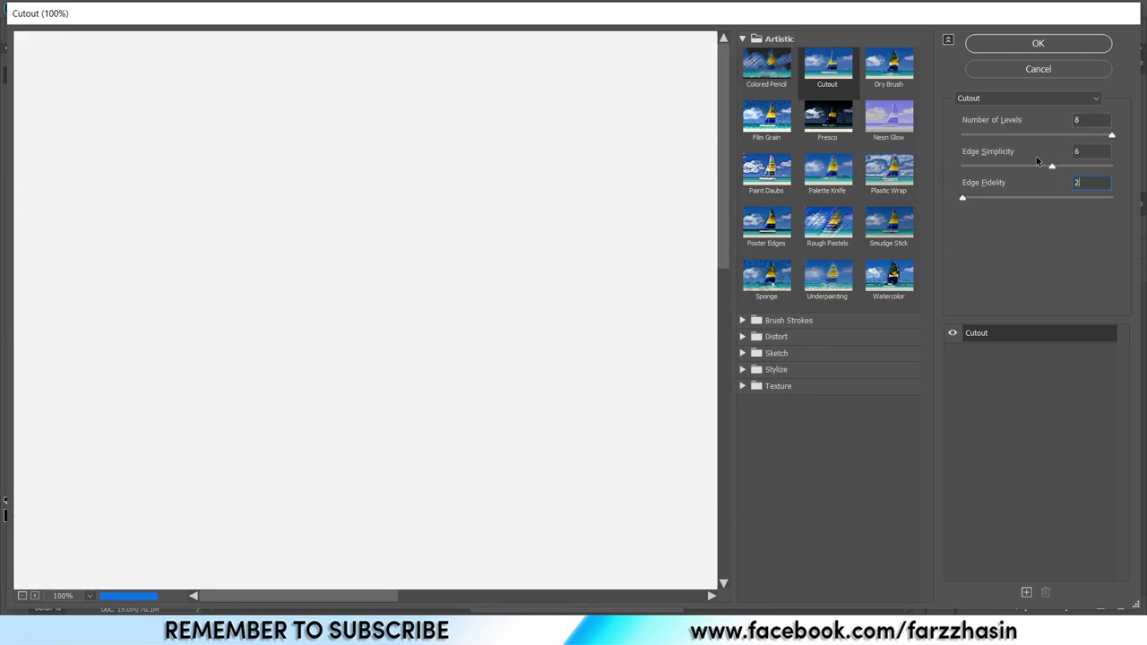
{"action": "left_click", "coordinate": [1039, 43]}
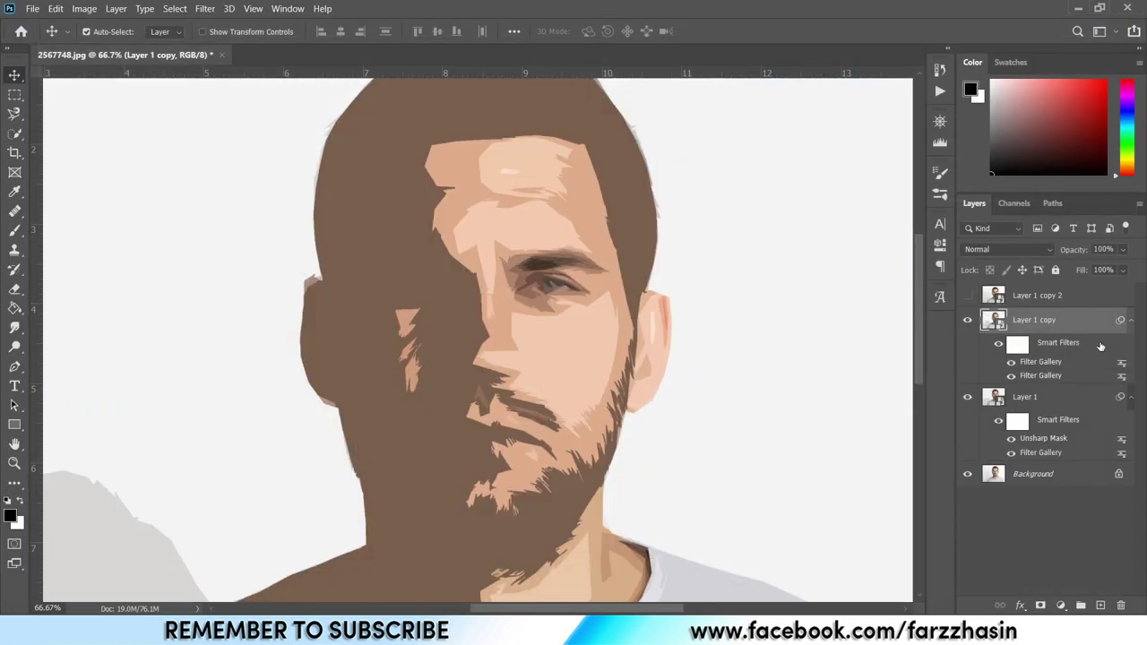
Step: Set the top Filter Gallery filter's blending to Normal mode at 30% opacity
{"action": "double_click", "coordinate": [1120, 364]}
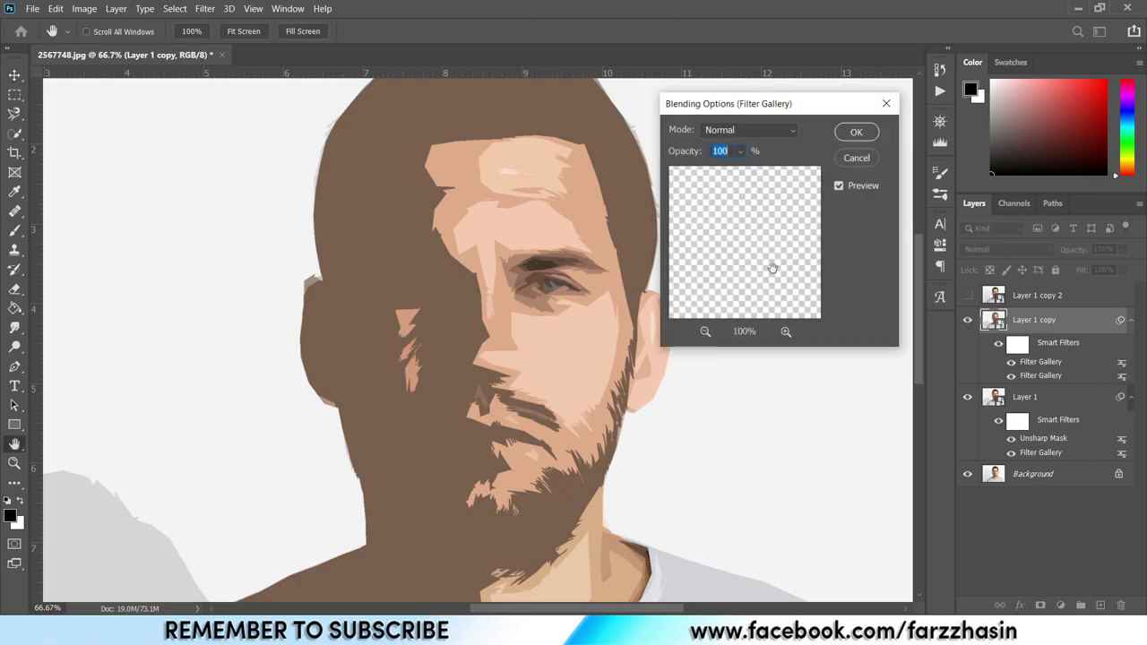
{"action": "type", "text": "35"}
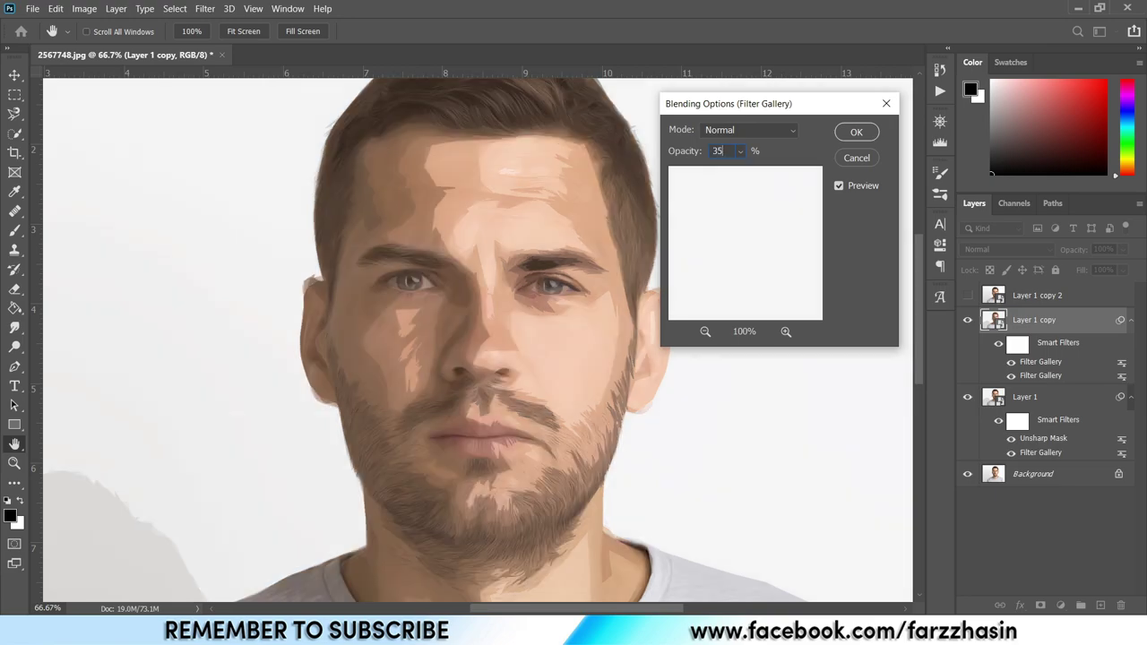
{"action": "left_click", "coordinate": [739, 156]}
{"action": "left_click_drag", "start_coordinate": [740, 170], "coordinate": [731, 170]}
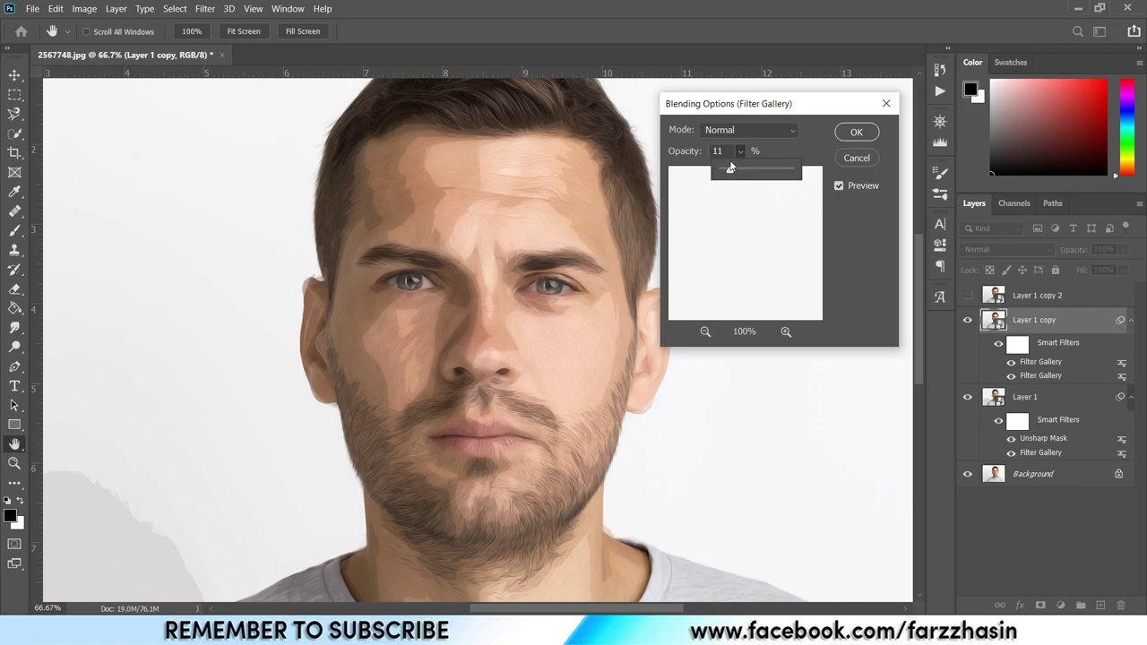
{"action": "left_click", "coordinate": [730, 152]}
{"action": "type", "text": "20"}
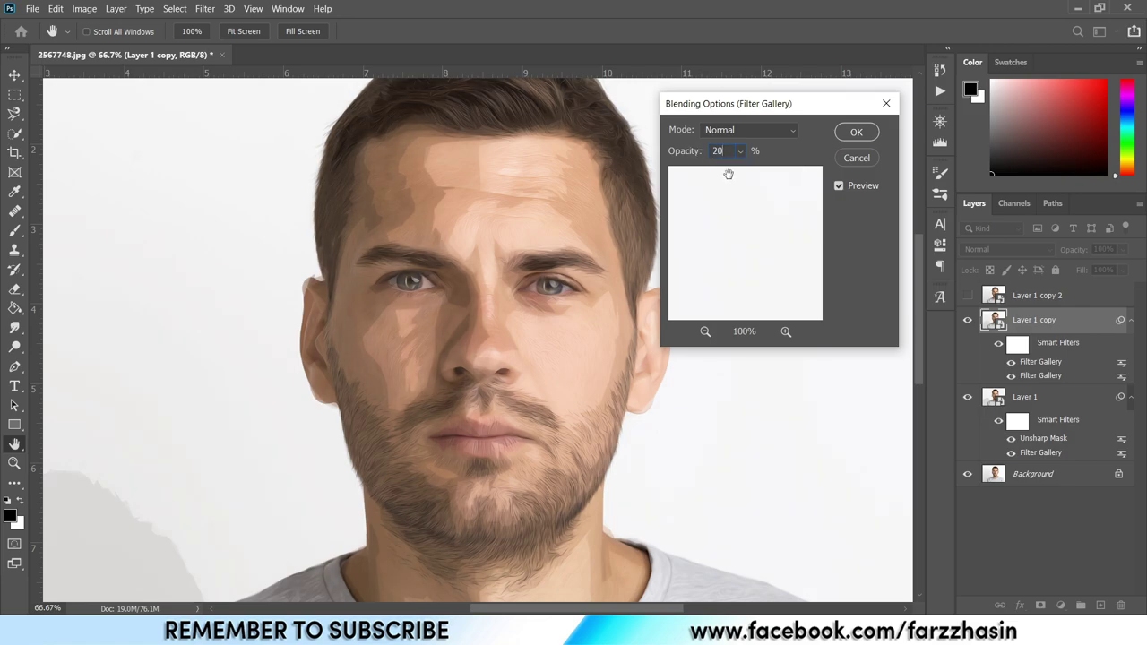
{"action": "left_click", "coordinate": [670, 151]}
{"action": "type", "text": "30"}
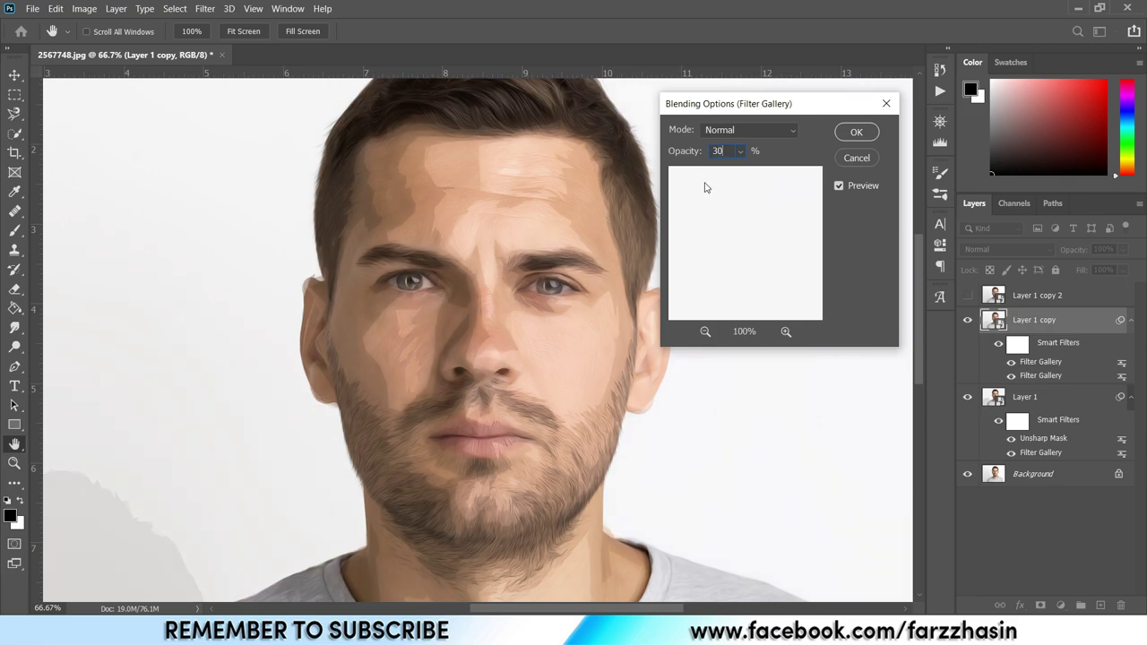
{"action": "left_click", "coordinate": [858, 133]}
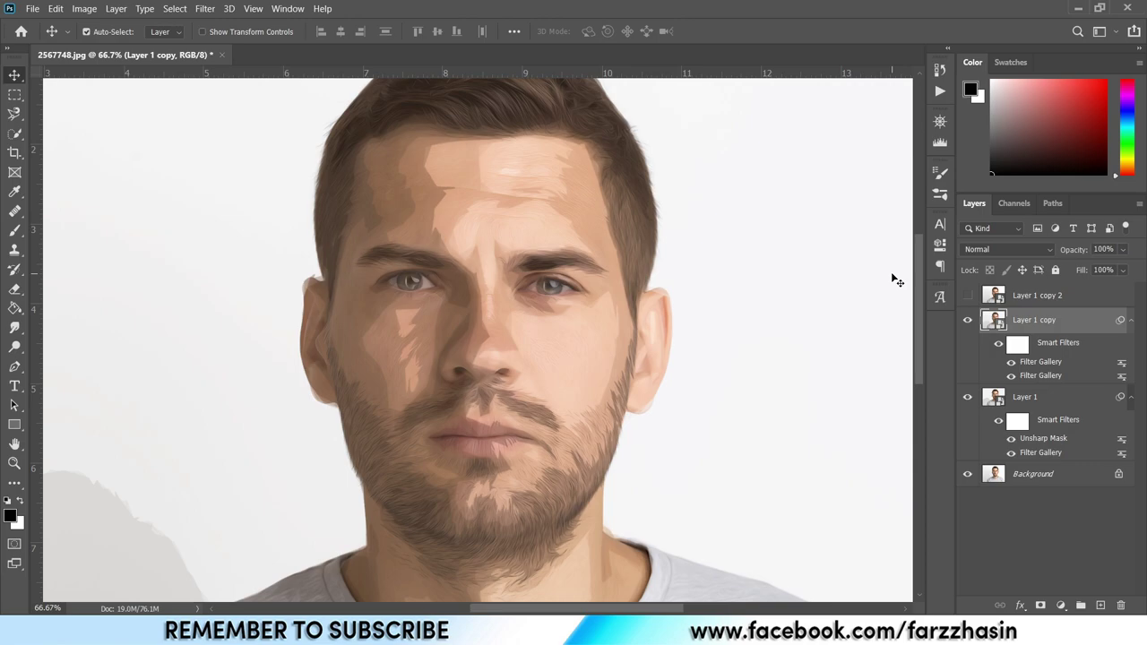
Step: Apply Unsharp Mask to Layer 1 copy at 250% amount, 2.0 px radius, threshold 0
{"action": "left_click", "coordinate": [204, 9]}
{"action": "mouse_move", "coordinate": [322, 288]}
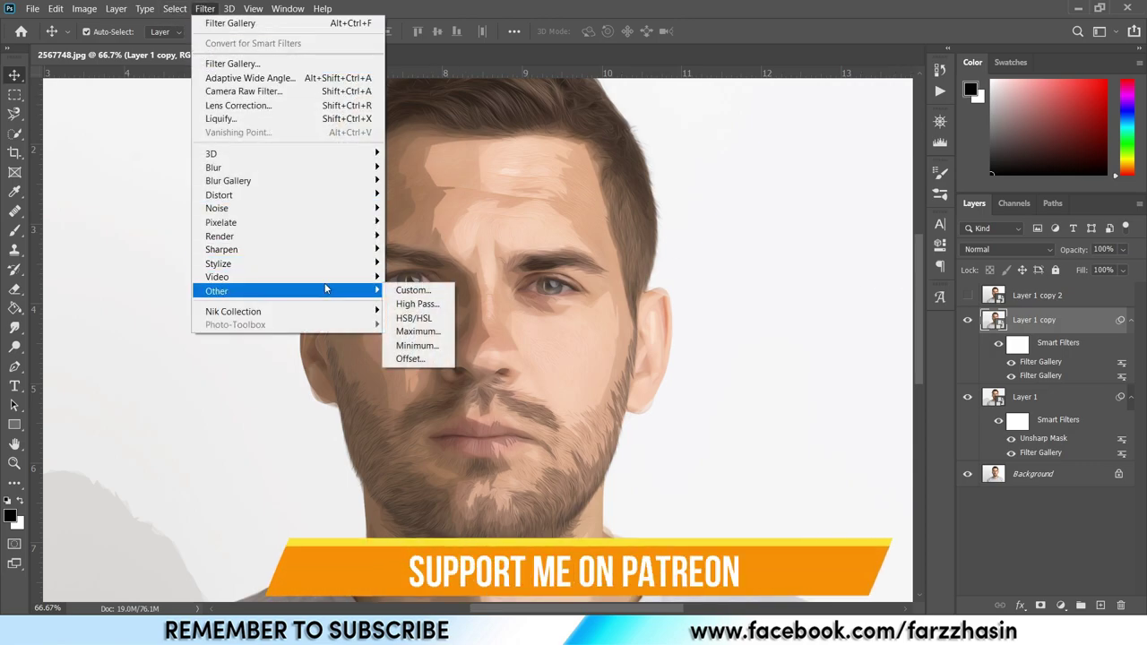
{"action": "mouse_move", "coordinate": [339, 253]}
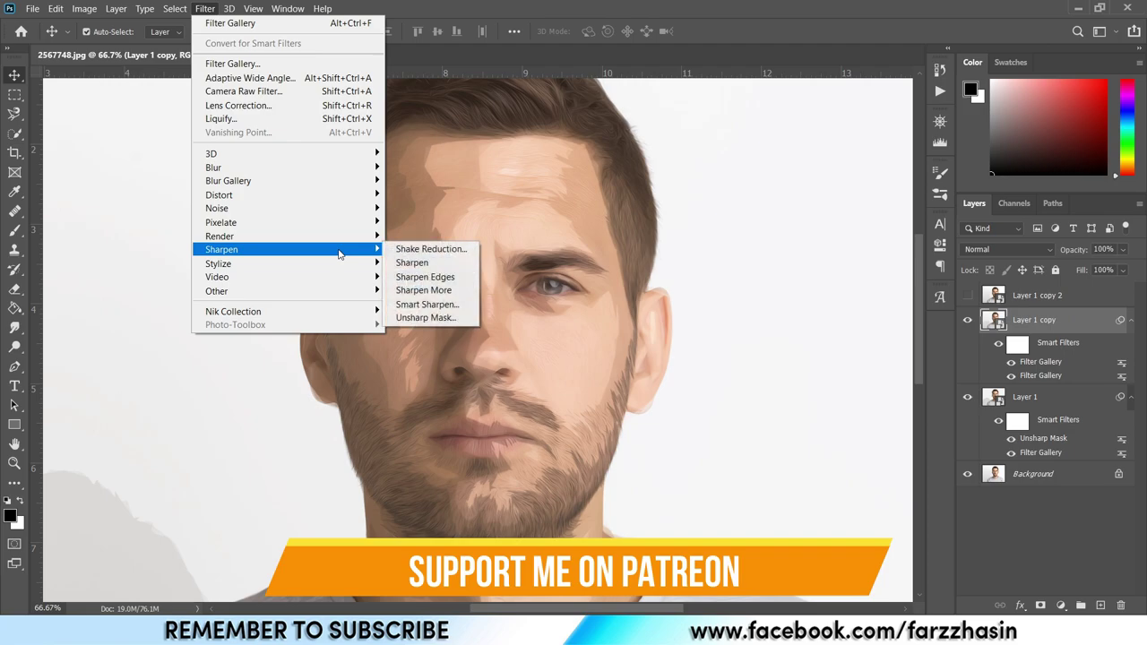
{"action": "left_click", "coordinate": [422, 319]}
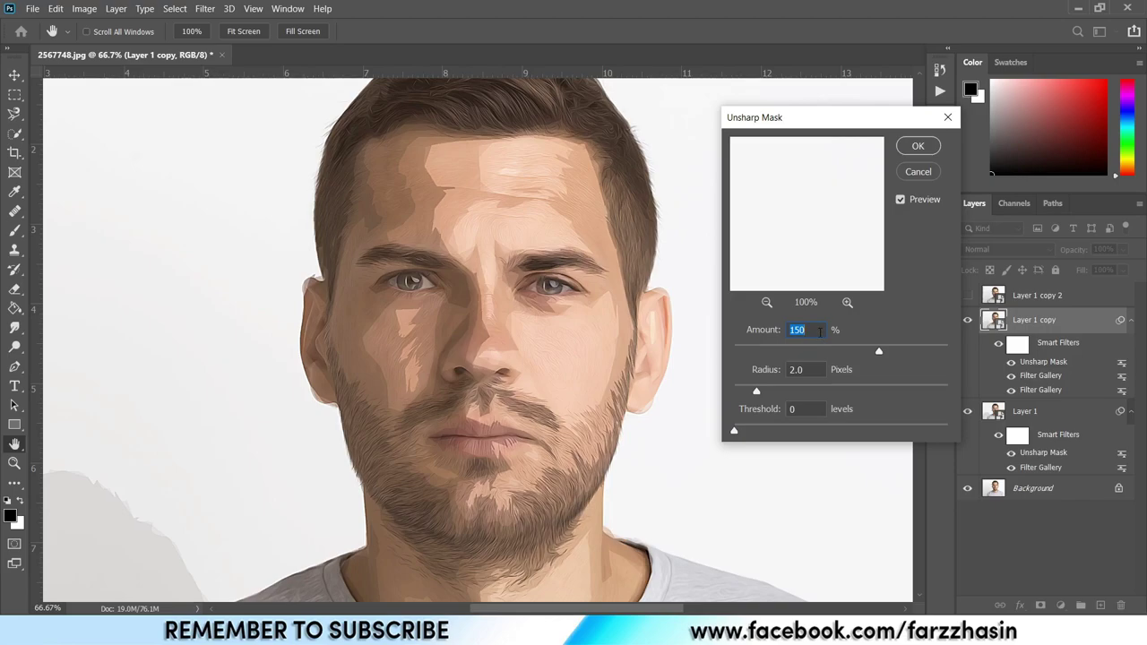
{"action": "type", "text": "250"}
{"action": "key", "text": "Tab"}
{"action": "key", "text": "Tab"}
{"action": "left_click_drag", "start_coordinate": [653, 400], "coordinate": [591, 317]}
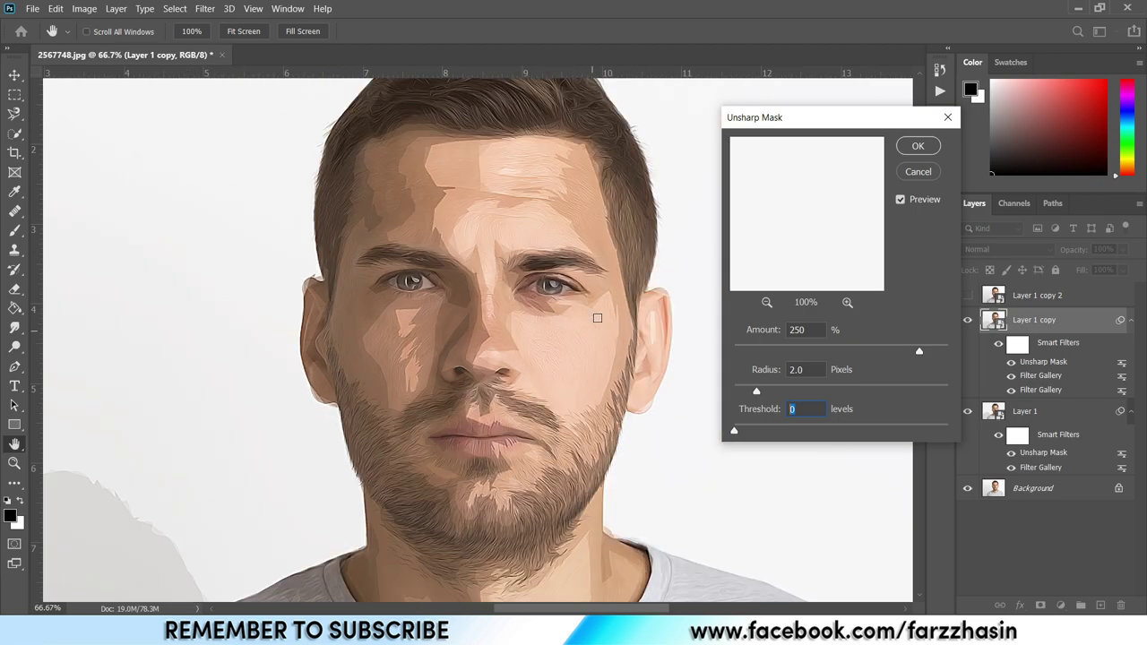
{"action": "left_click", "coordinate": [901, 200]}
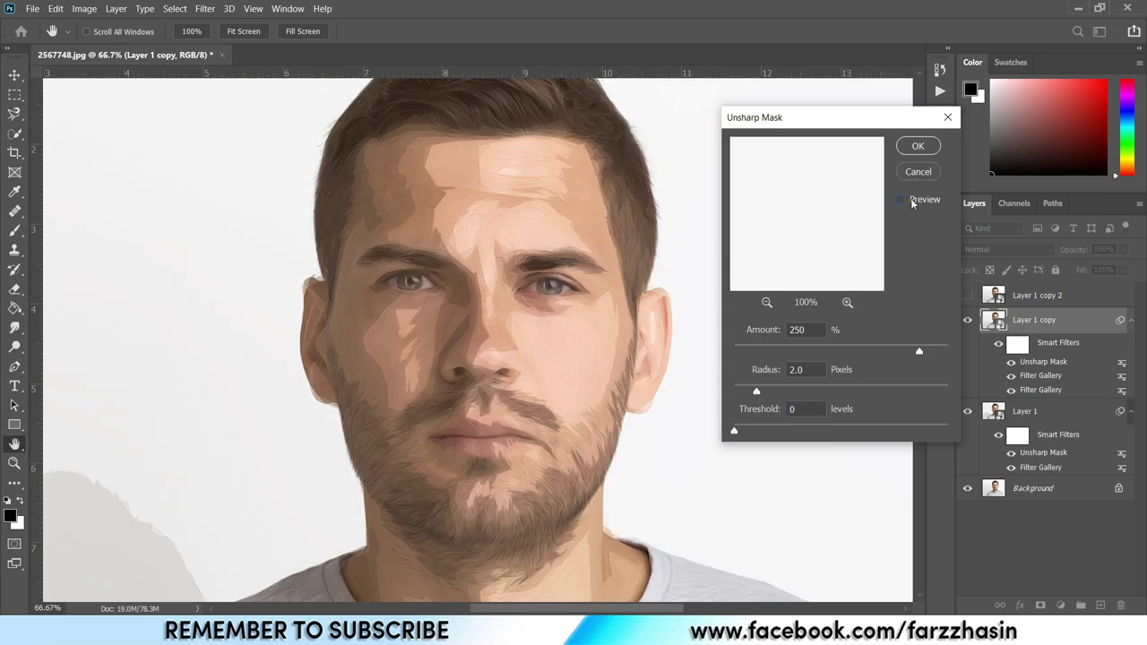
{"action": "left_click", "coordinate": [918, 147]}
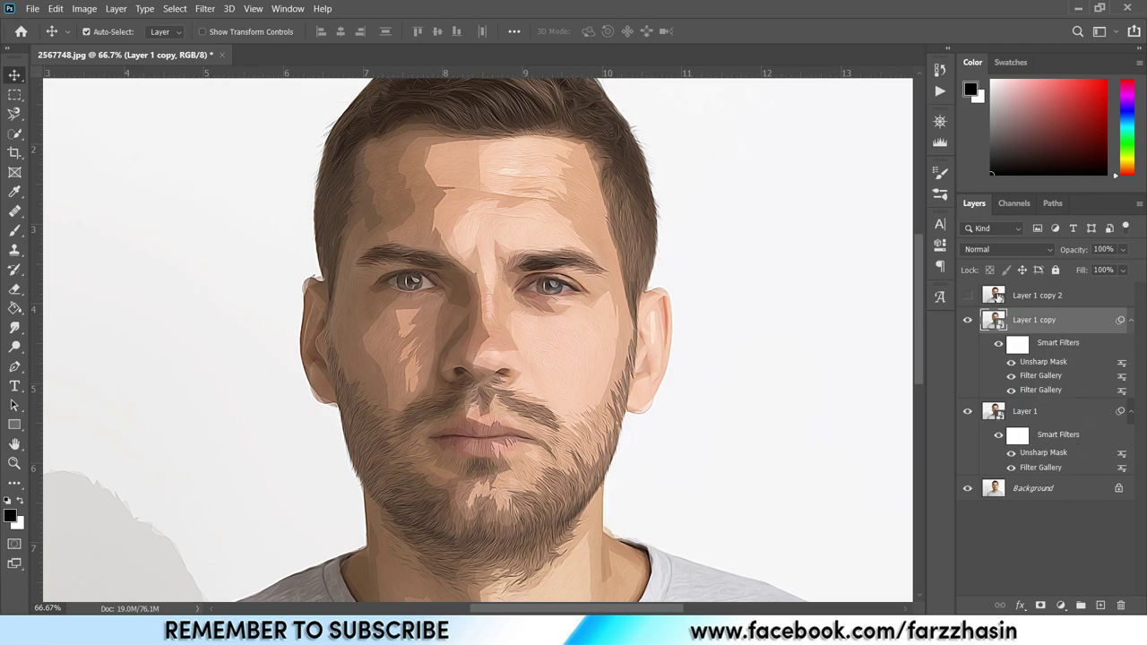
Step: Make Layer 1 copy 2 visible and active, then apply High Pass with a 2.0 px radius
{"action": "left_click", "coordinate": [968, 296]}
{"action": "left_click", "coordinate": [1052, 299]}
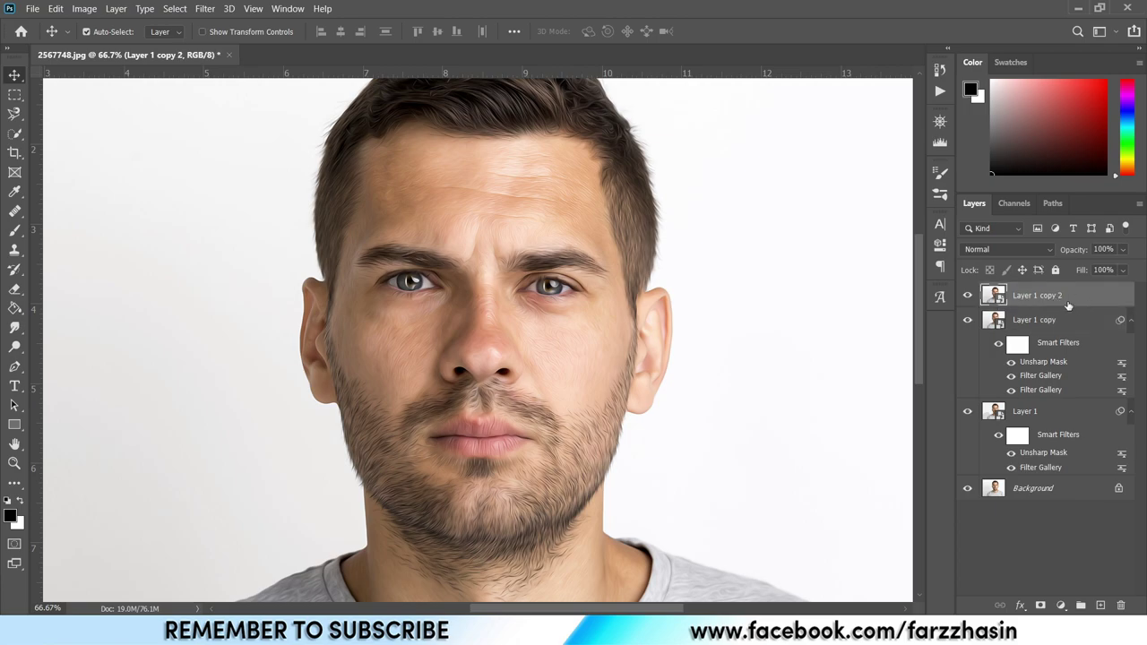
{"action": "left_click", "coordinate": [213, 9]}
{"action": "mouse_move", "coordinate": [282, 293]}
{"action": "left_click", "coordinate": [418, 303]}
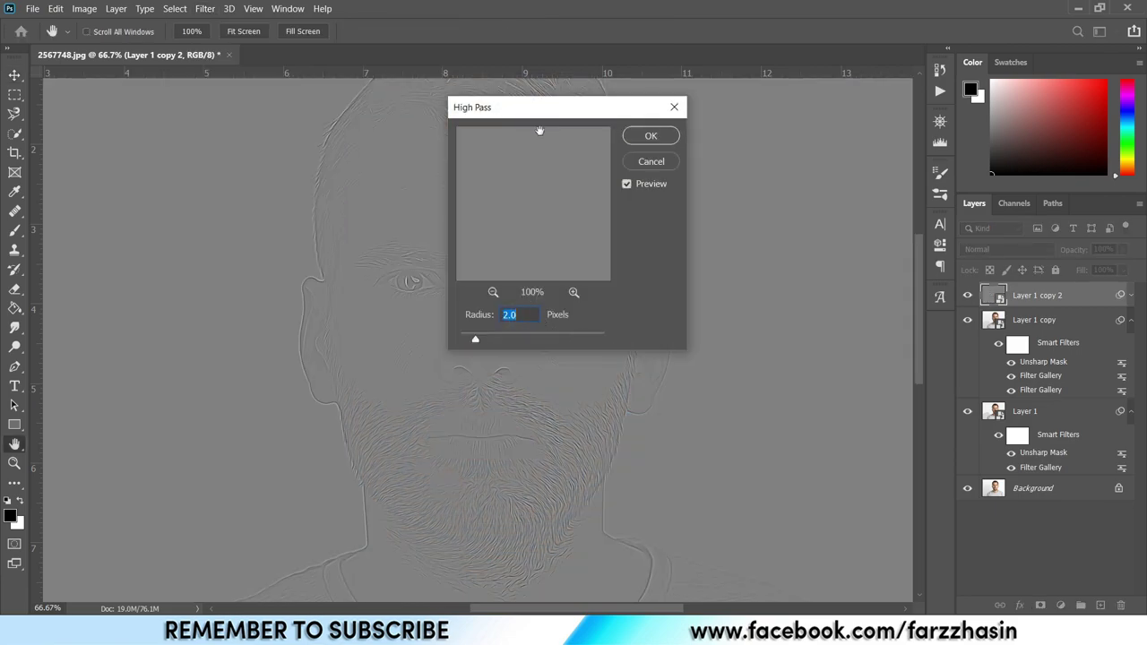
{"action": "left_click_drag", "start_coordinate": [539, 108], "coordinate": [657, 112]}
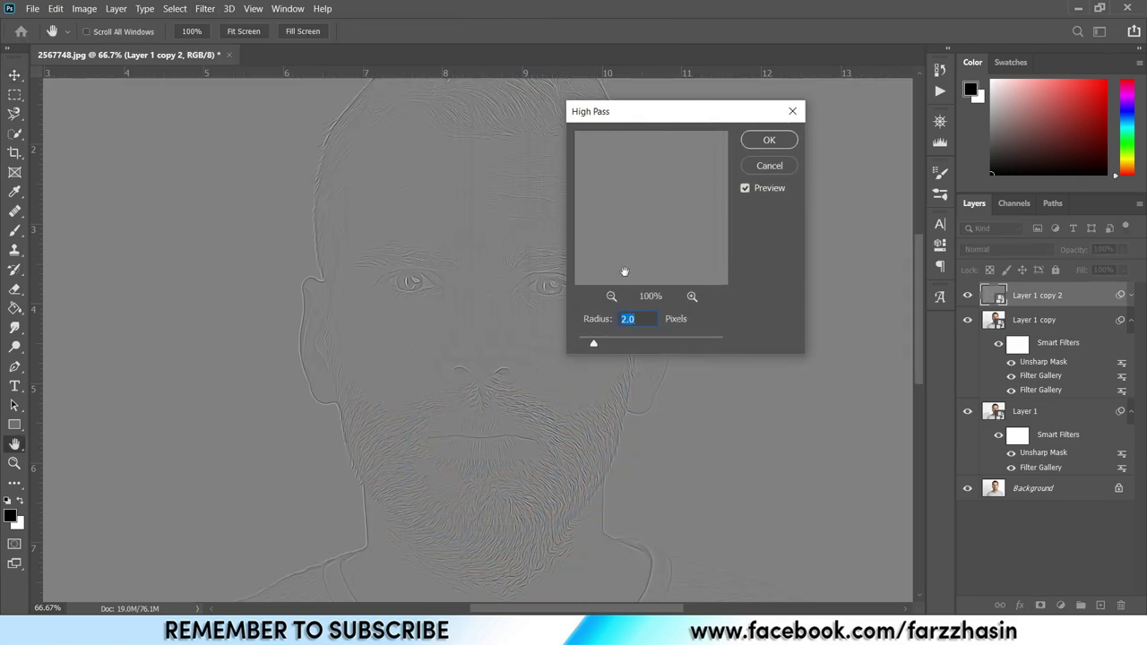
{"action": "left_click", "coordinate": [769, 141]}
{"action": "left_click", "coordinate": [1000, 252]}
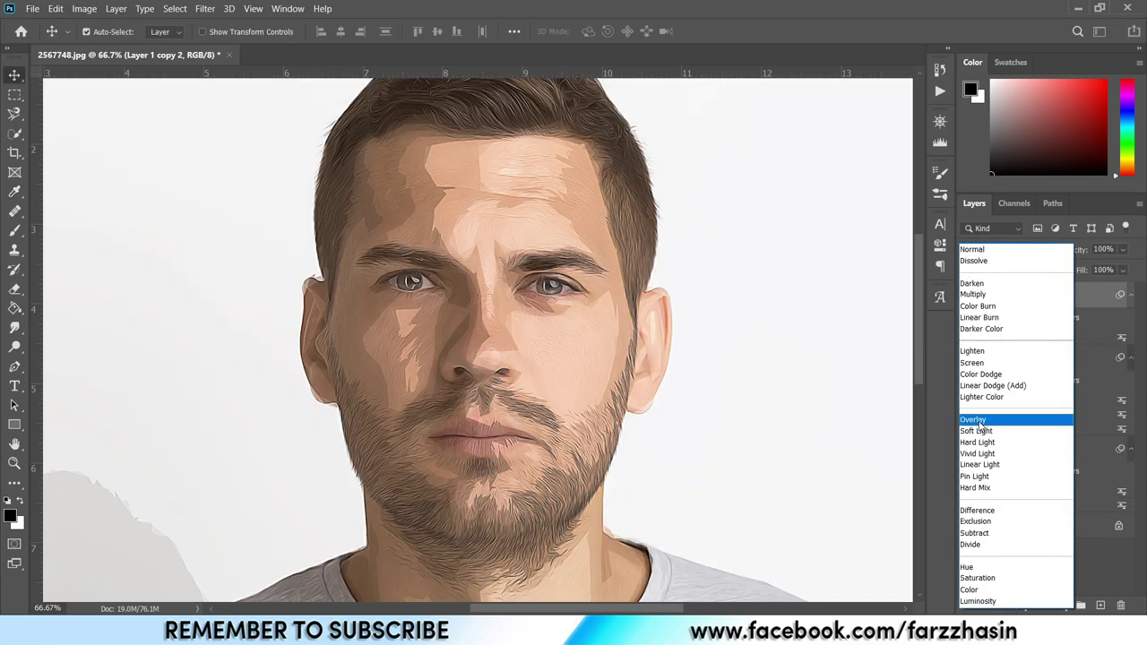
Step: Switch the visible High Pass layer to Overlay blending at 77% opacity
{"action": "left_click", "coordinate": [981, 419]}
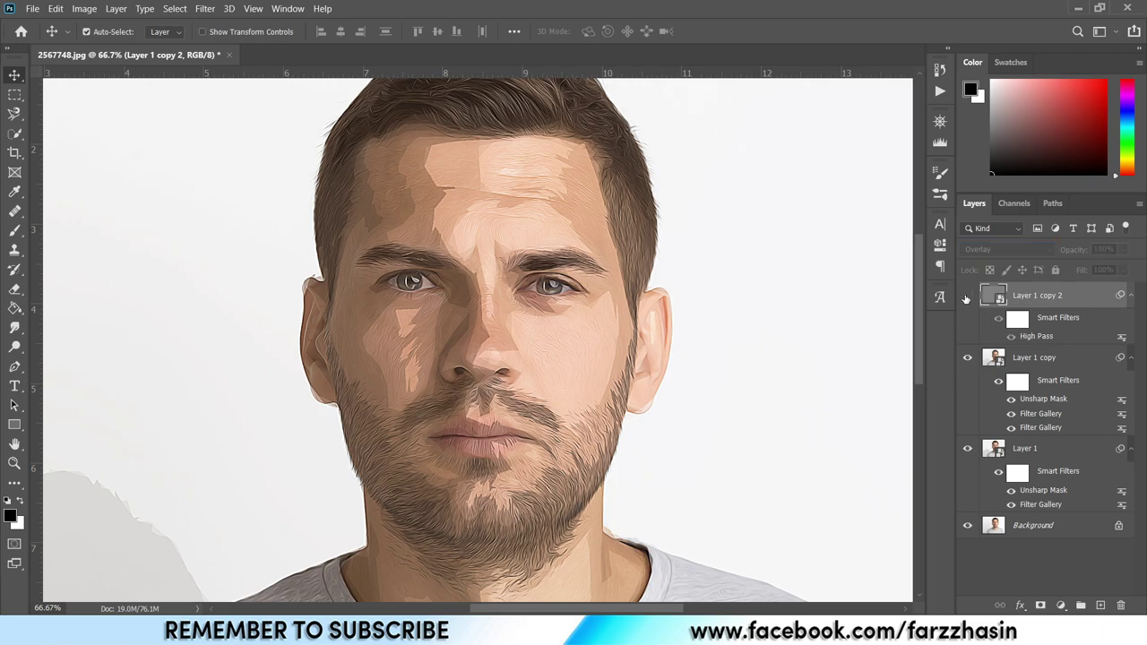
{"action": "left_click", "coordinate": [967, 297]}
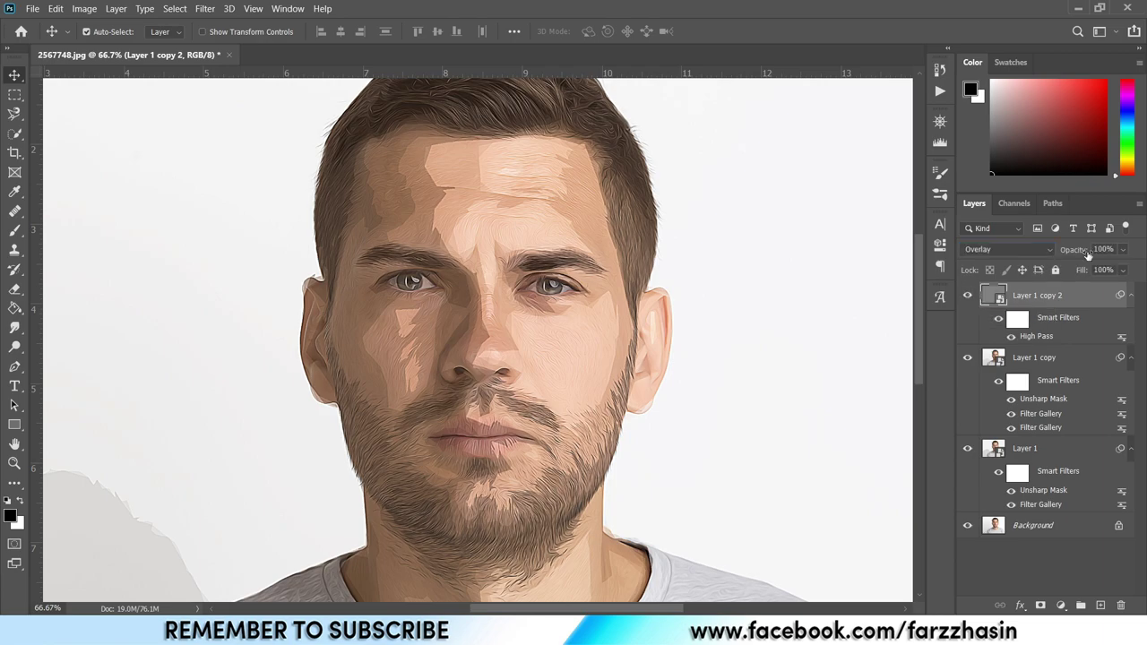
{"action": "left_click", "coordinate": [1123, 251]}
{"action": "left_click", "coordinate": [1119, 269]}
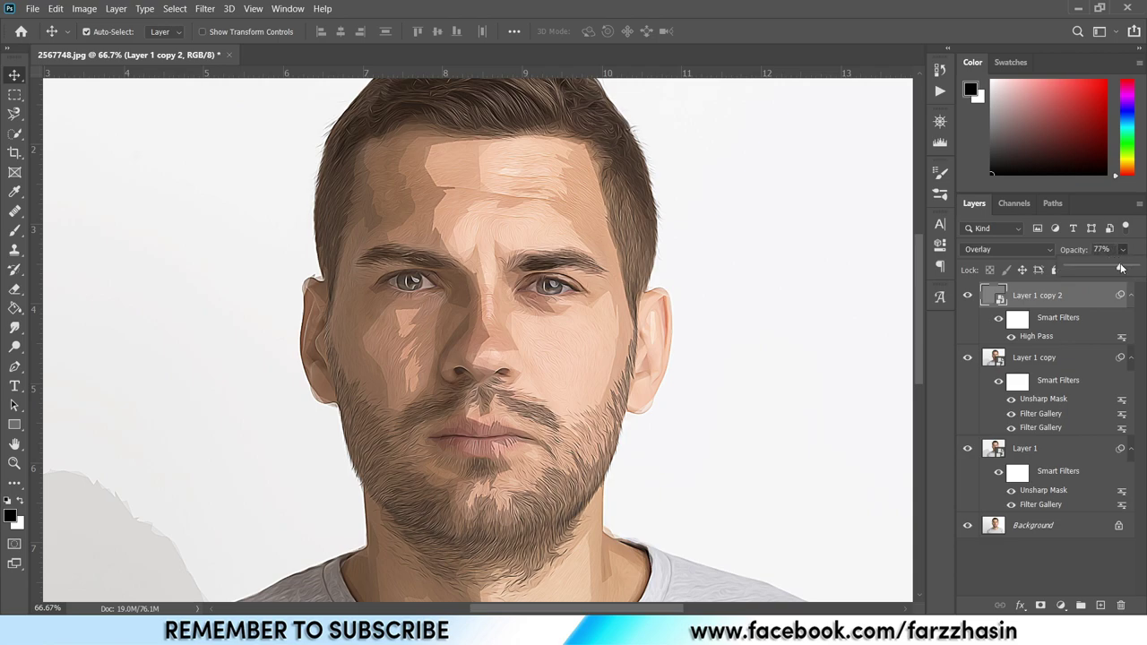